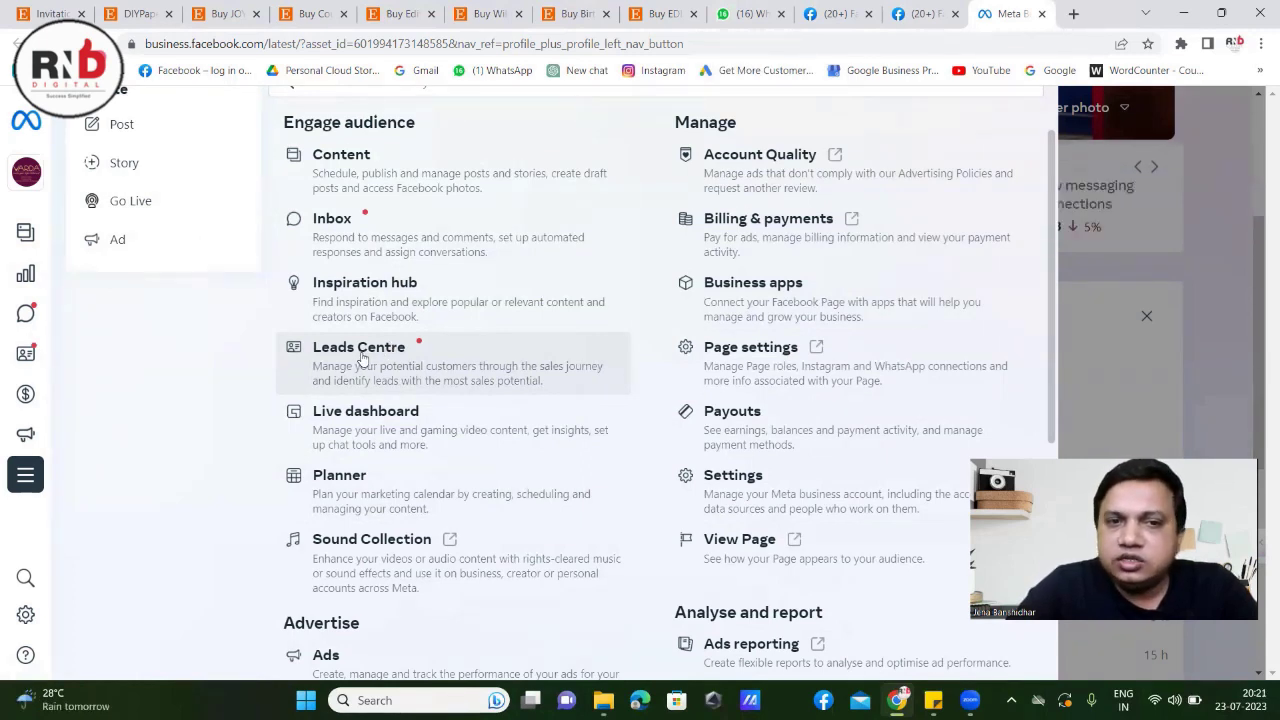
# Step: Select Leads Centre from the All tools list
pyautogui.click(360, 350)
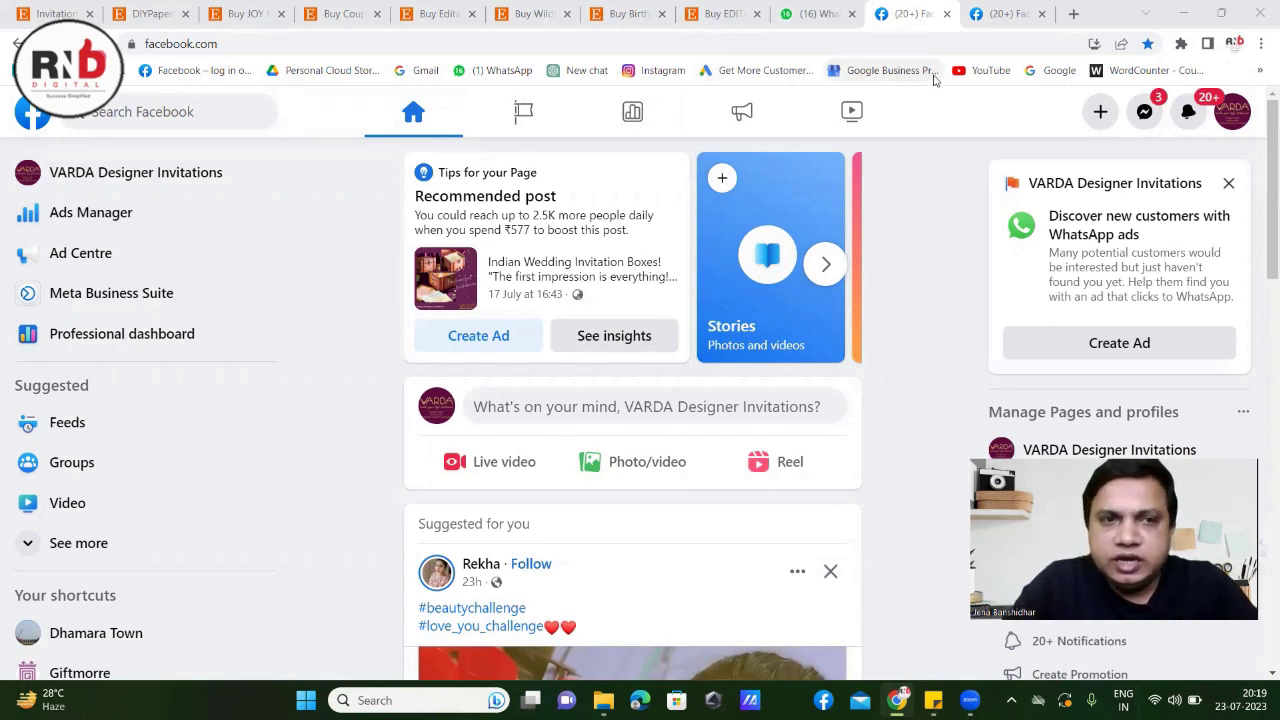
# Step: Switch to the VARDA Designer Invitations page tab and review its Manage Page sidebar
pyautogui.click(1008, 18)
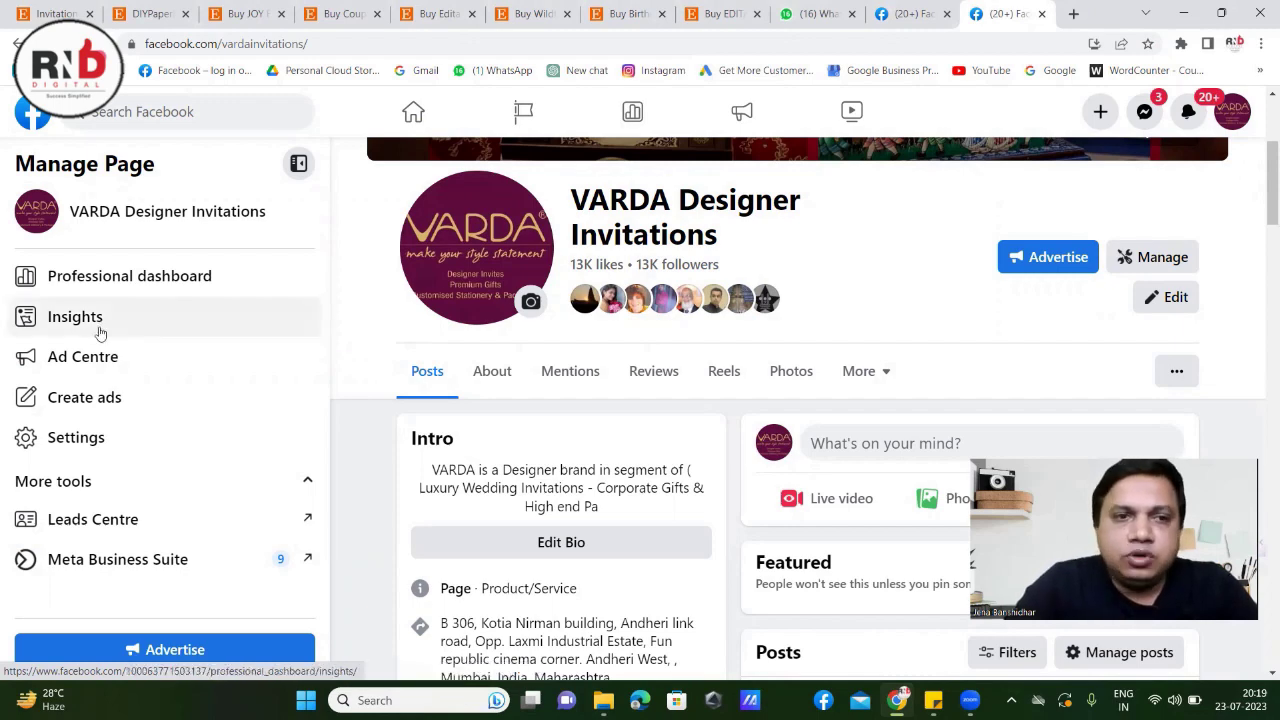
pyautogui.scroll(2, 106, 345)
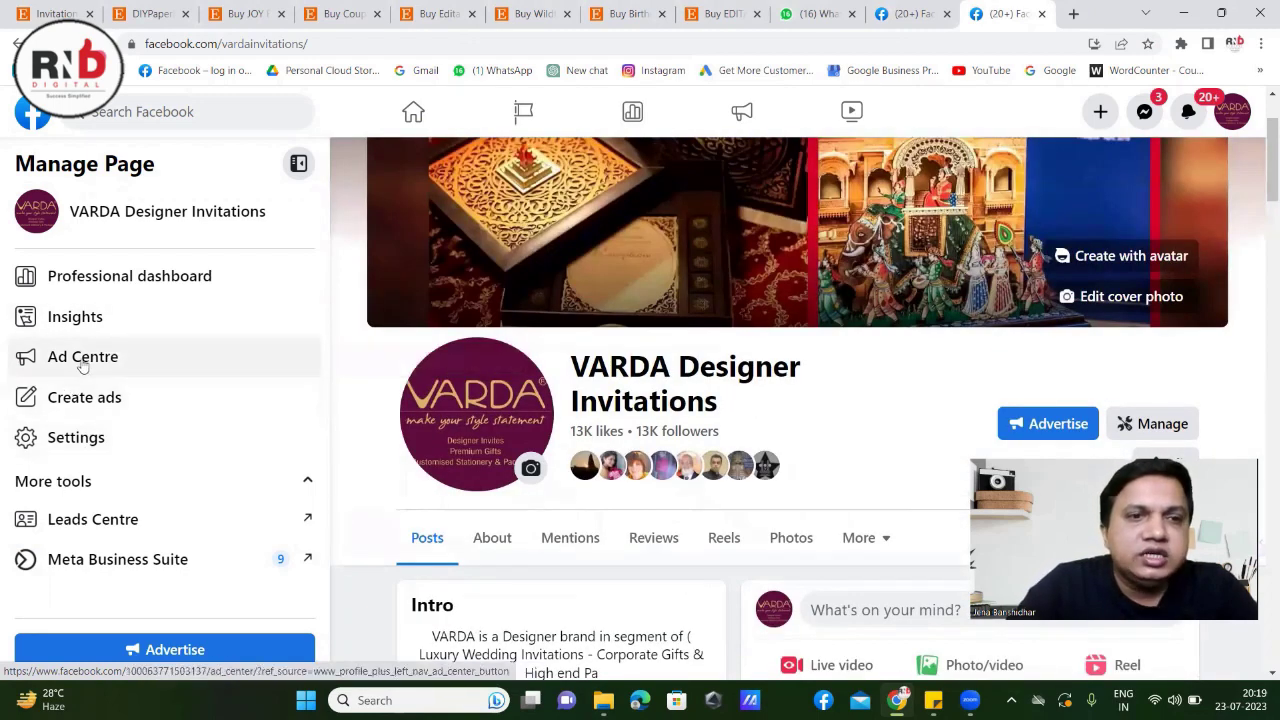
pyautogui.scroll(-1, 80, 370)
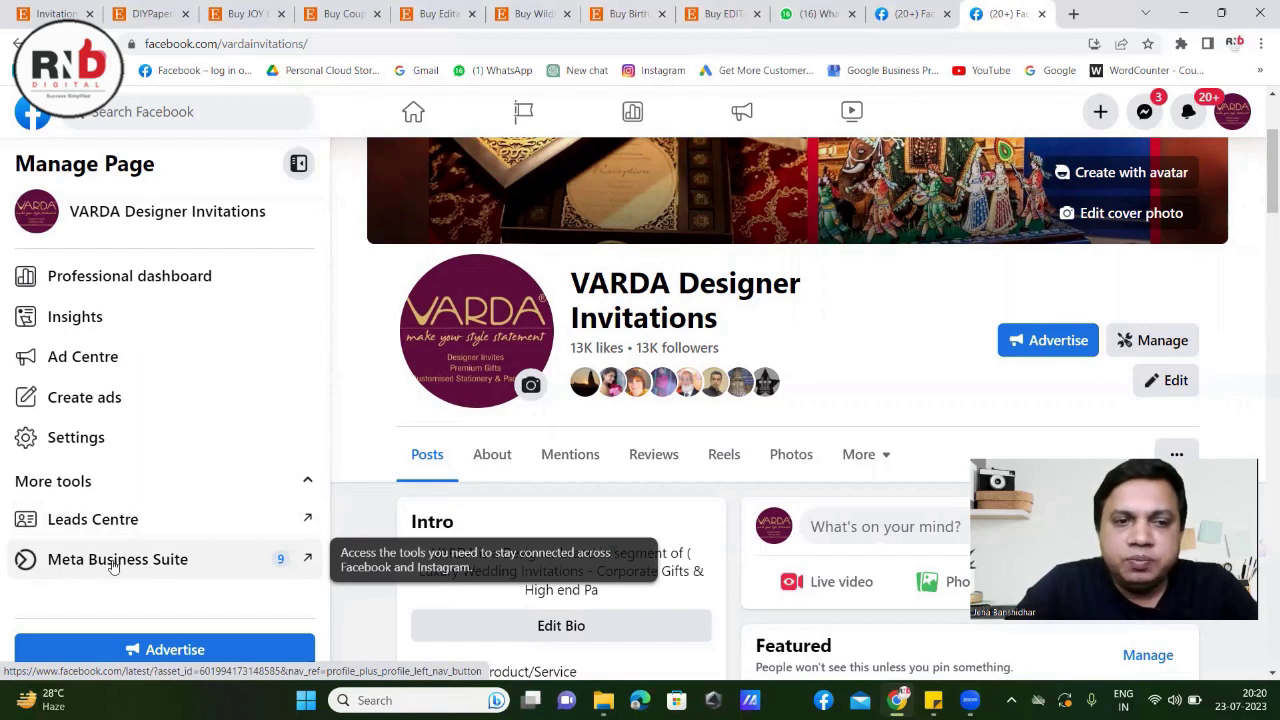
# Step: Launch Meta Business Suite for VARDA Designer Invitations from the Manage Page sidebar
pyautogui.click(113, 560)
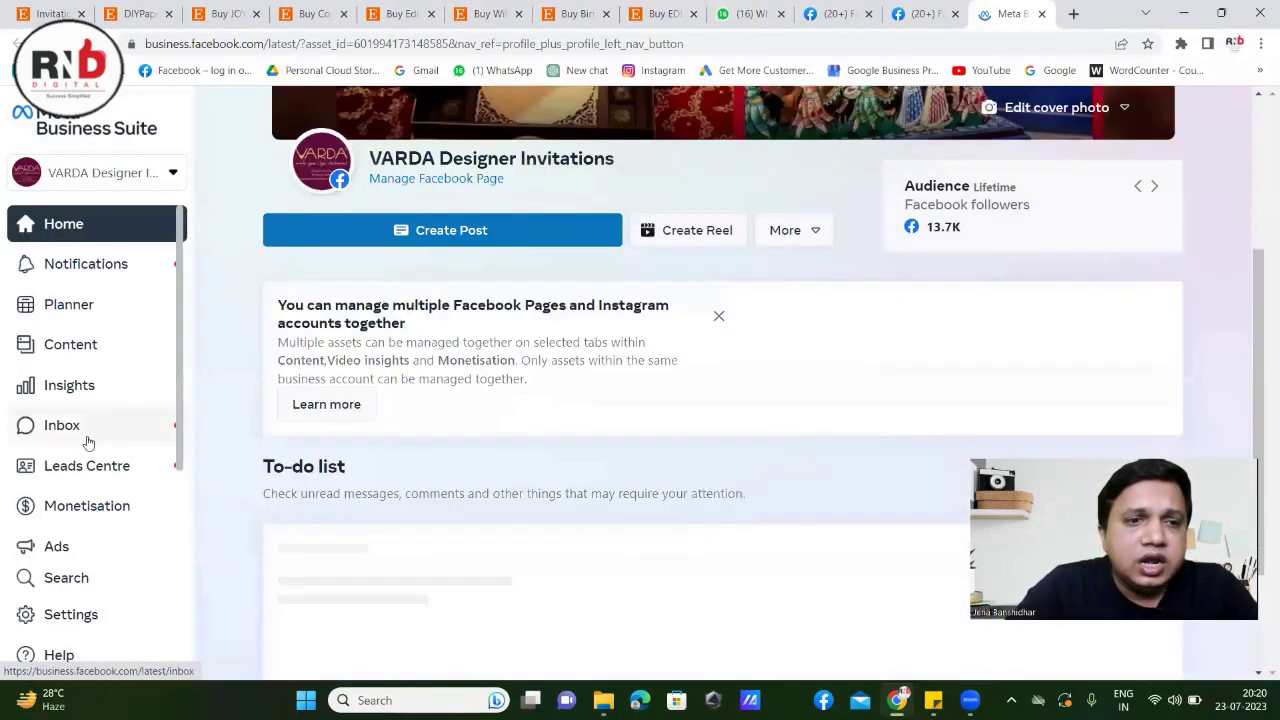
pyautogui.scroll(-1, 34, 454)
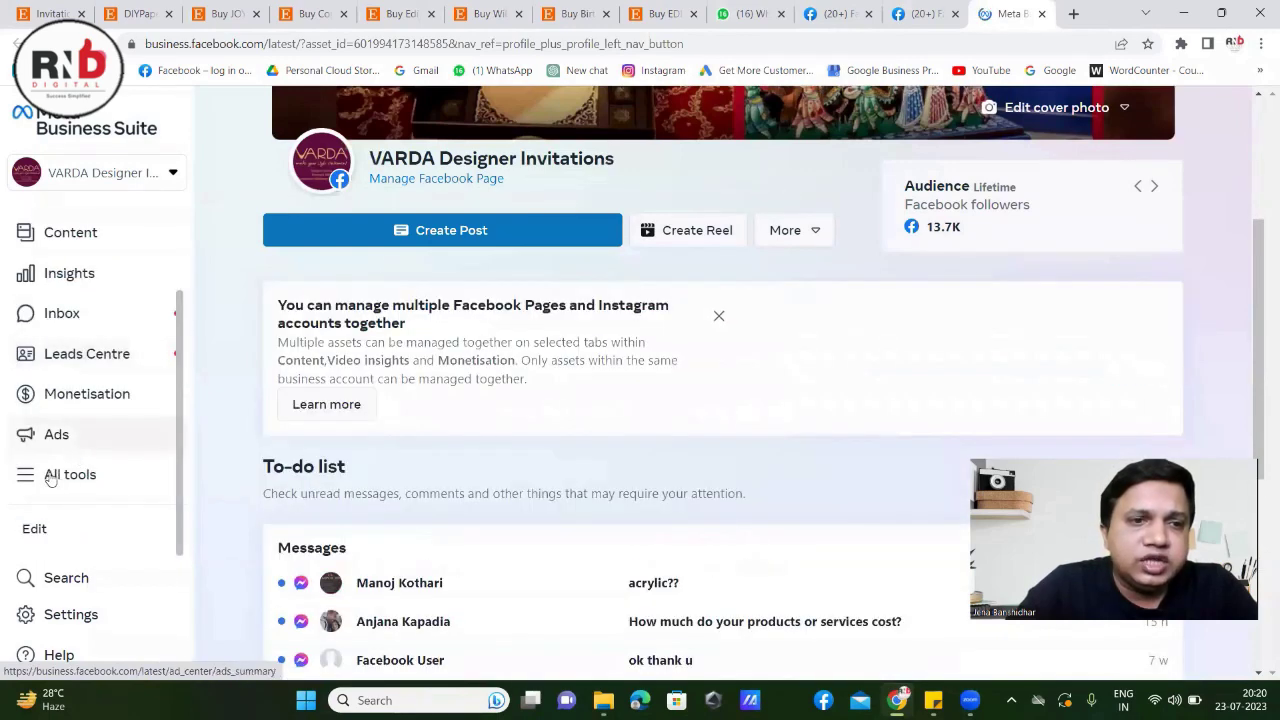
pyautogui.click(55, 484)
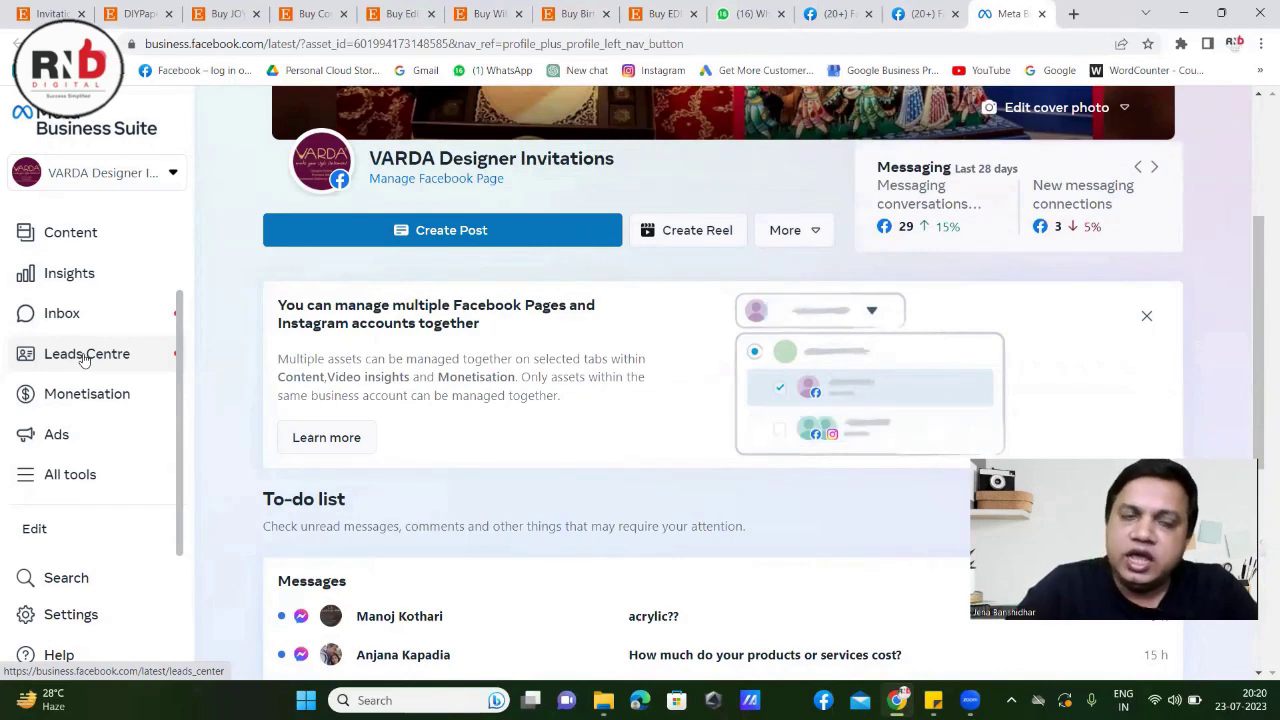
# Step: Show the All tools panel and scan it for Leads Centre under Engage audience
pyautogui.click(65, 478)
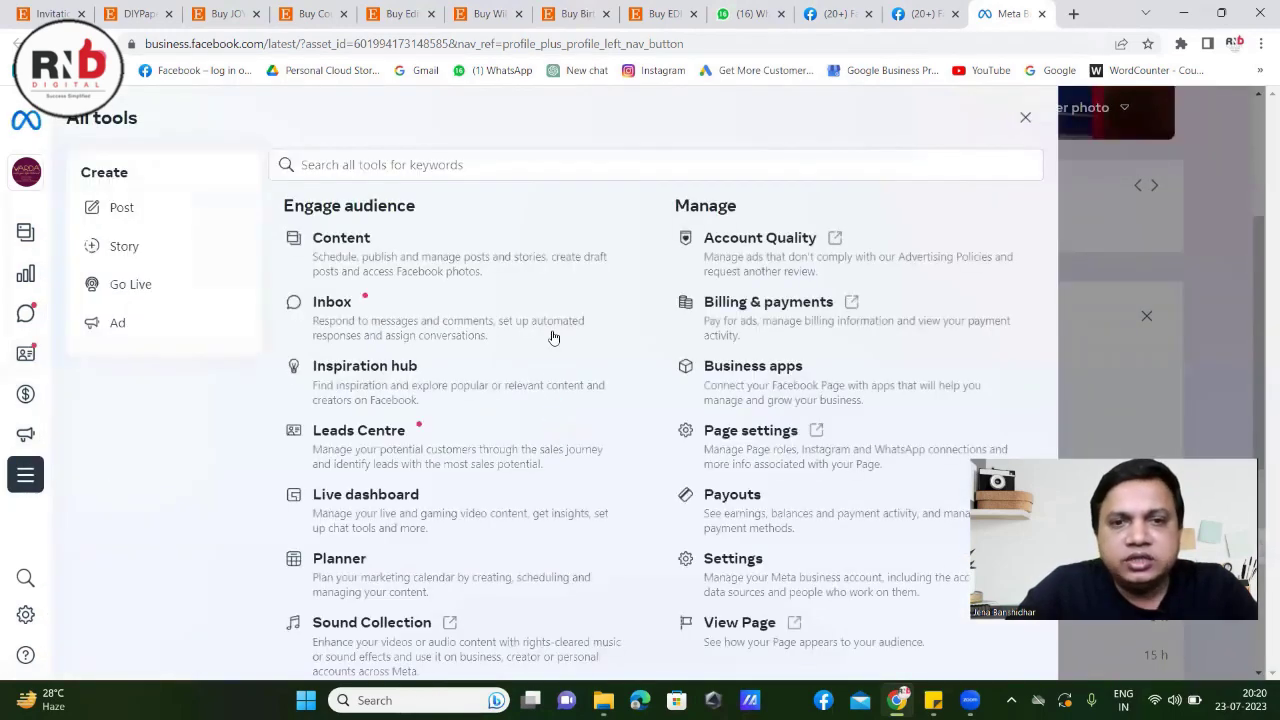
pyautogui.scroll(-2, 540, 363)
pyautogui.scroll(1, 540, 360)
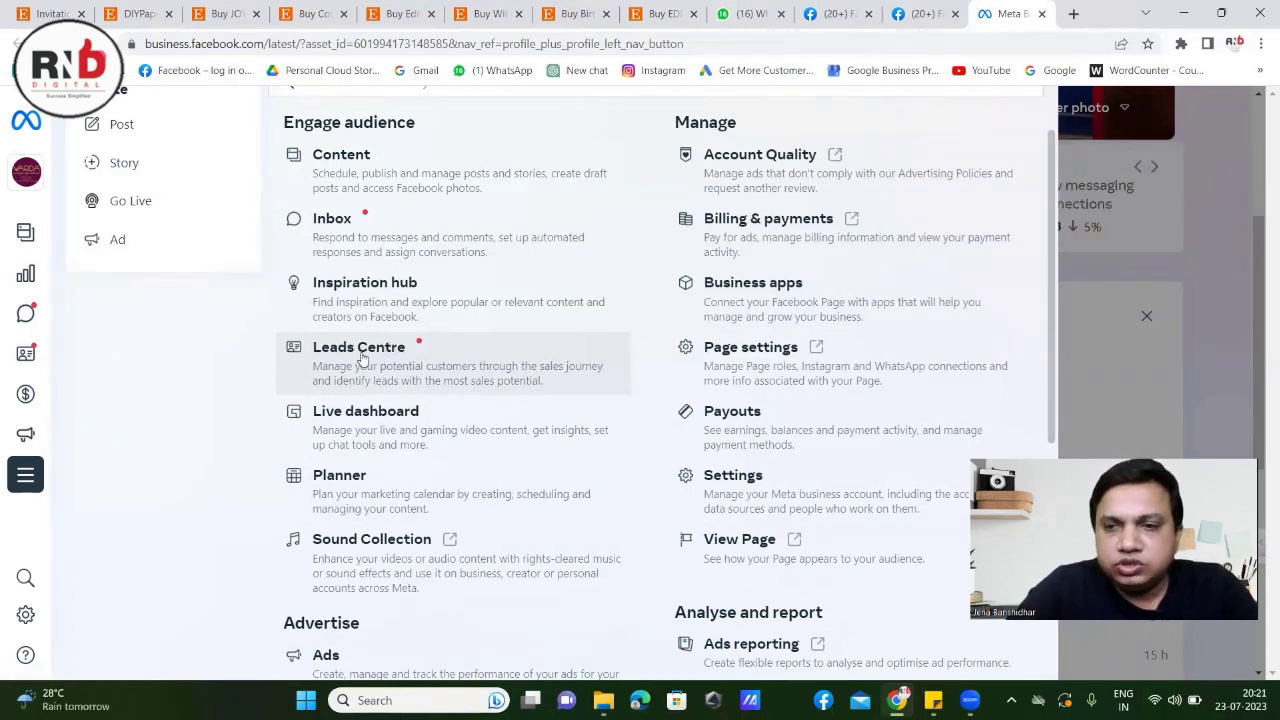
# Step: Open Leads Centre and scroll through the list of 3622 leads
pyautogui.click(360, 350)
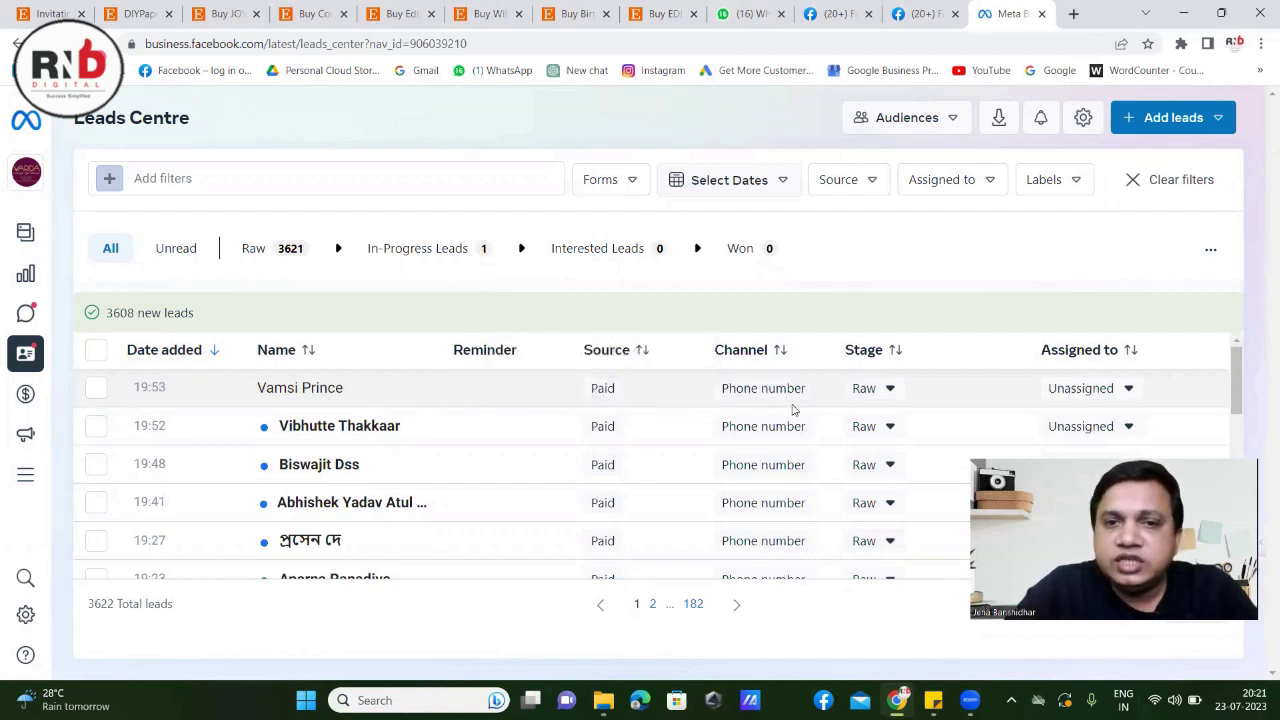
pyautogui.scroll(-2, 226, 449)
pyautogui.scroll(-2, 227, 449)
pyautogui.scroll(-1, 229, 449)
pyautogui.scroll(2, 235, 447)
pyautogui.scroll(3, 245, 444)
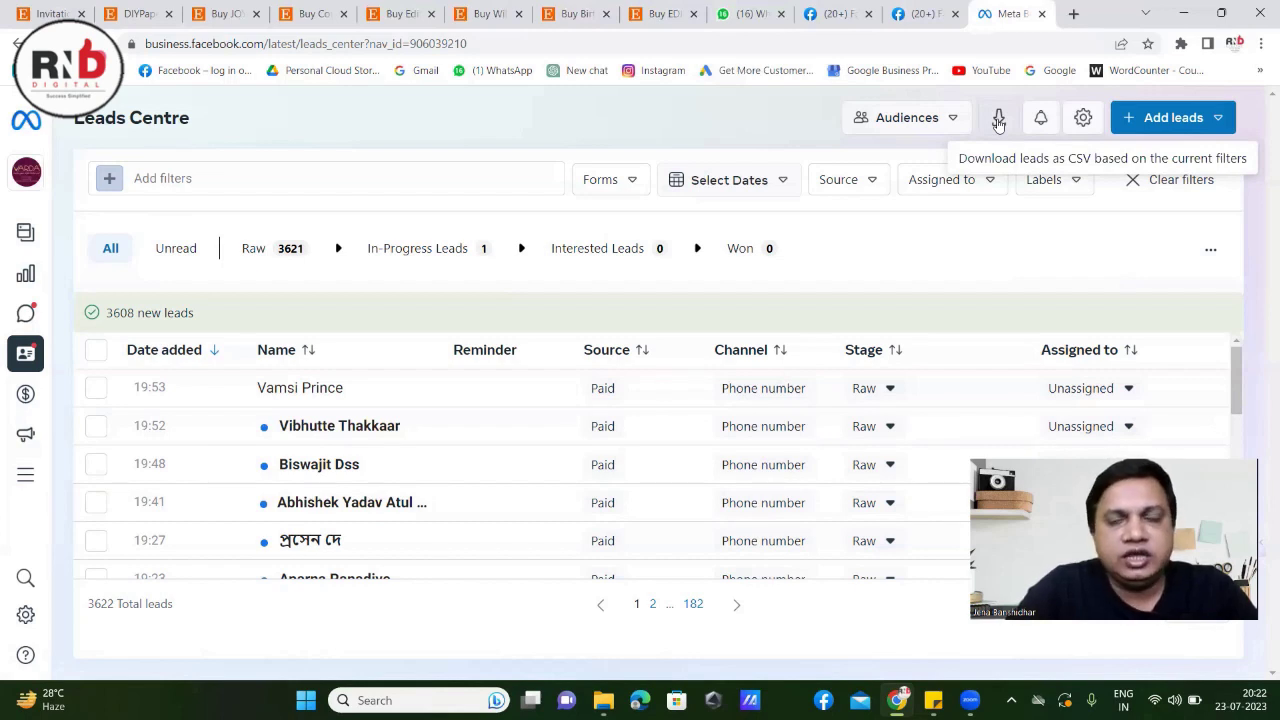
# Step: Export the leads as CSV and open leads (2).csv in Excel
pyautogui.click(998, 120)
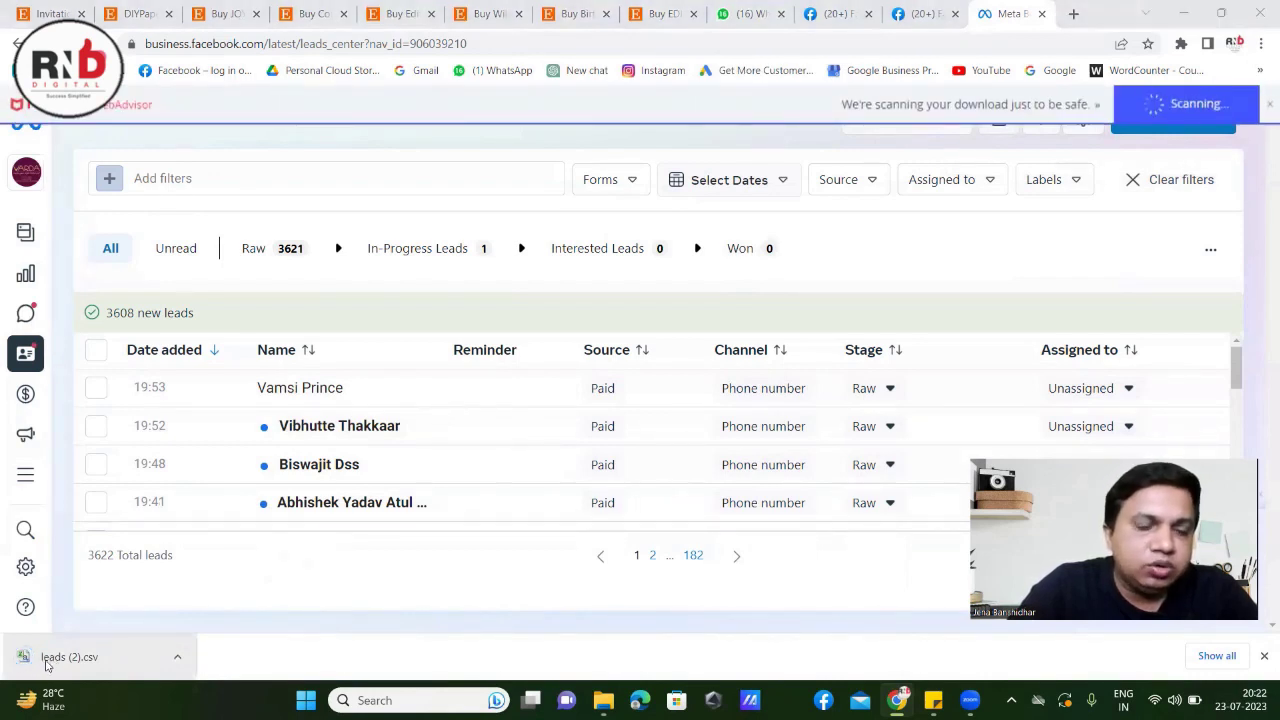
pyautogui.click(48, 657)
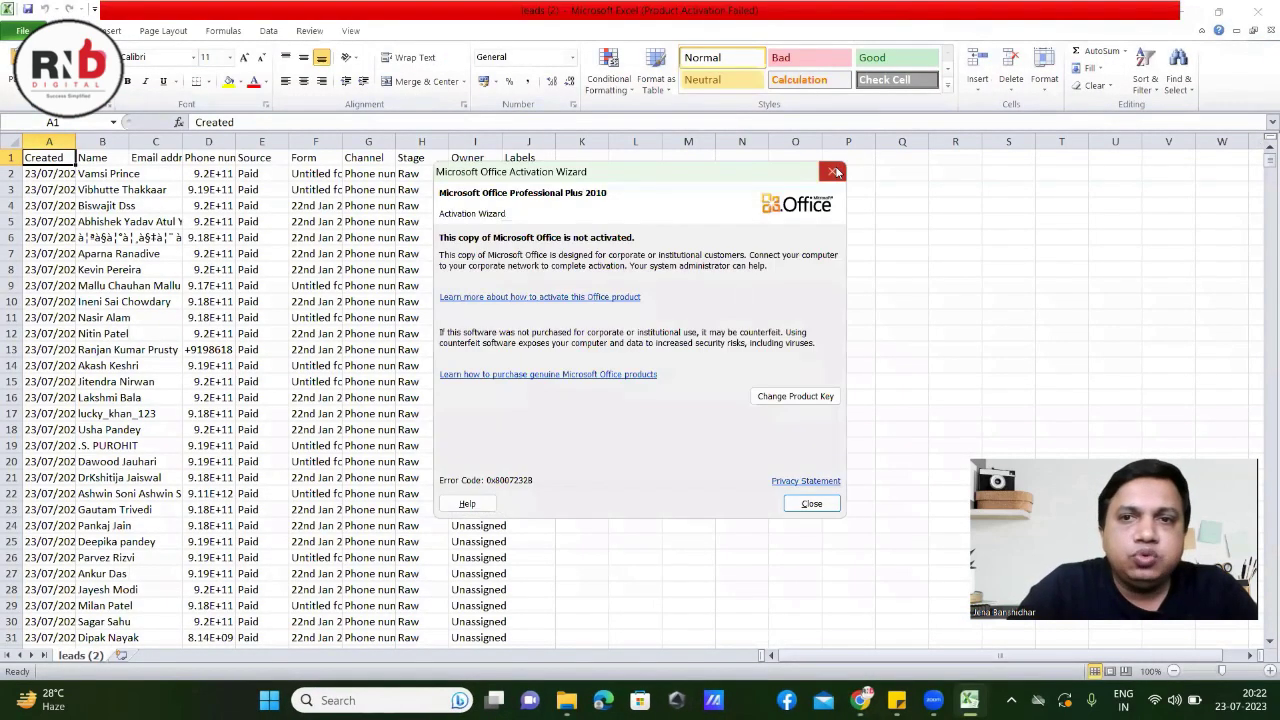
# Step: Dismiss the activation notice, scroll the leads sheet to row 3614, then close Excel
pyautogui.click(836, 170)
pyautogui.scroll(-5, 172, 276)
pyautogui.scroll(-7, 172, 276)
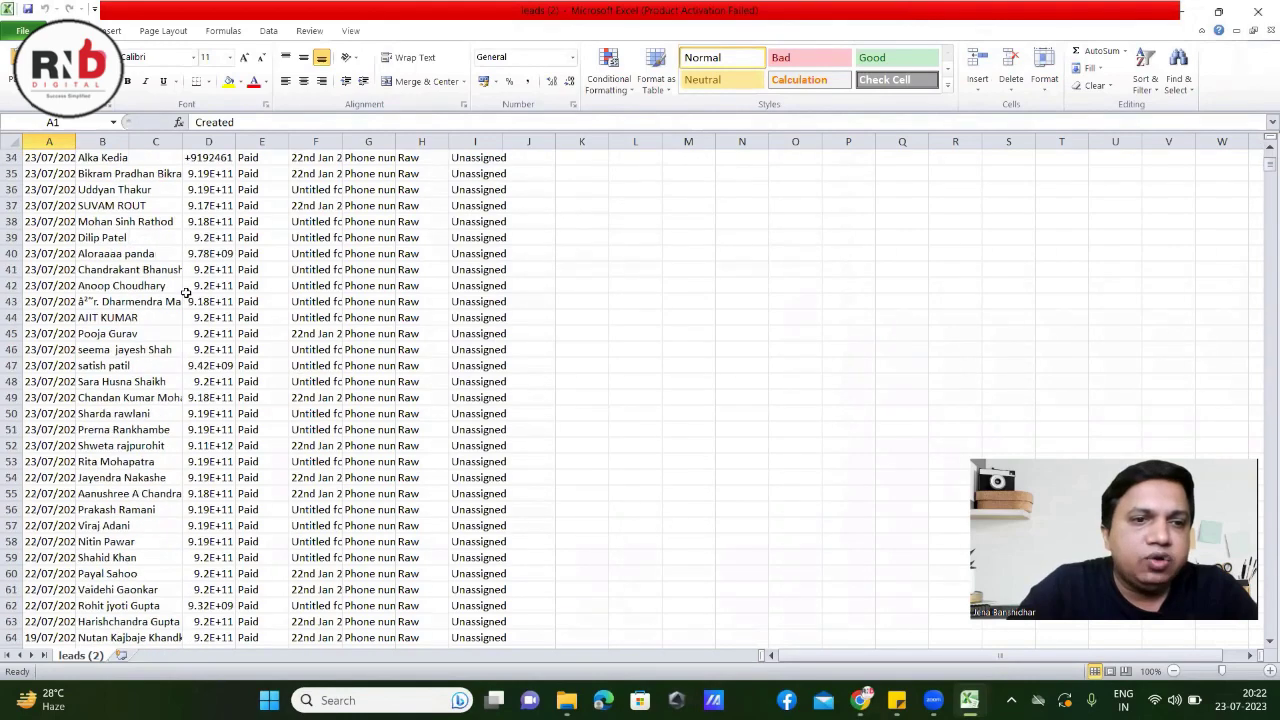
pyautogui.scroll(-7, 172, 276)
pyautogui.scroll(-6, 193, 299)
pyautogui.scroll(6, 200, 302)
pyautogui.scroll(7, 226, 312)
pyautogui.scroll(6, 226, 312)
pyautogui.scroll(6, 226, 312)
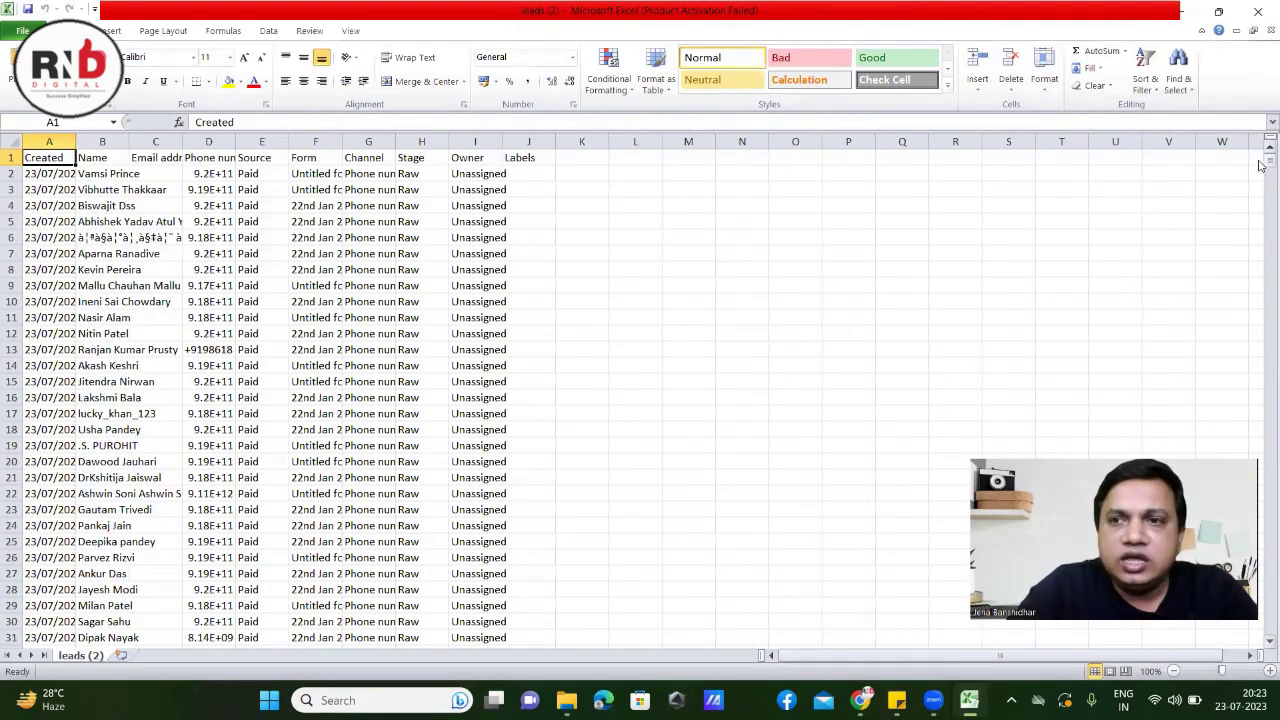
pyautogui.moveTo(1260, 166); pyautogui.dragTo(1262, 645)
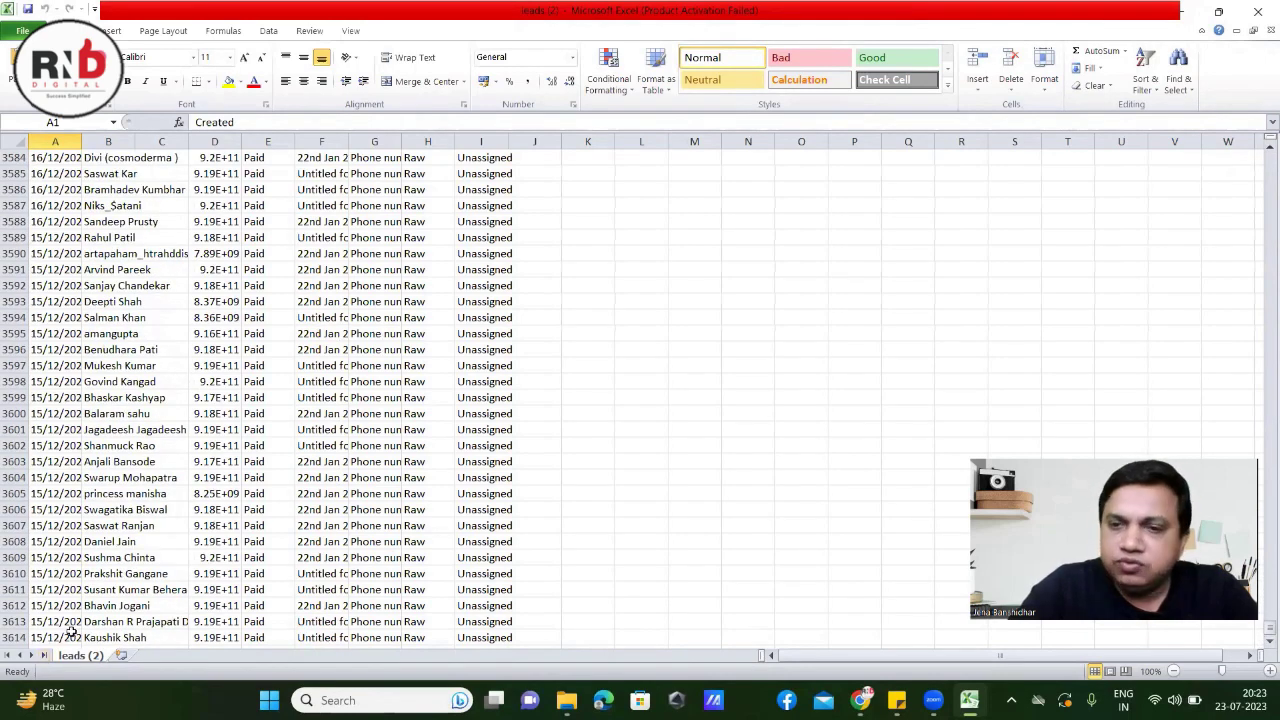
pyautogui.scroll(-3, 135, 565)
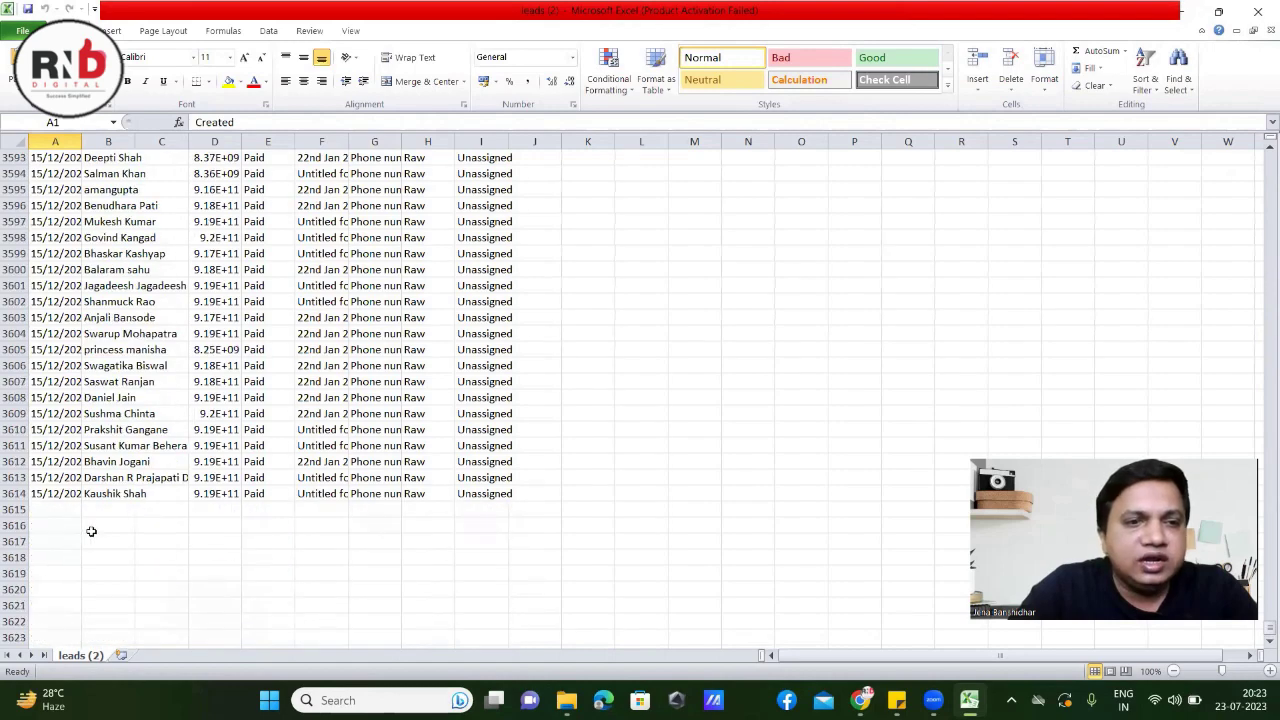
pyautogui.click(1257, 11)
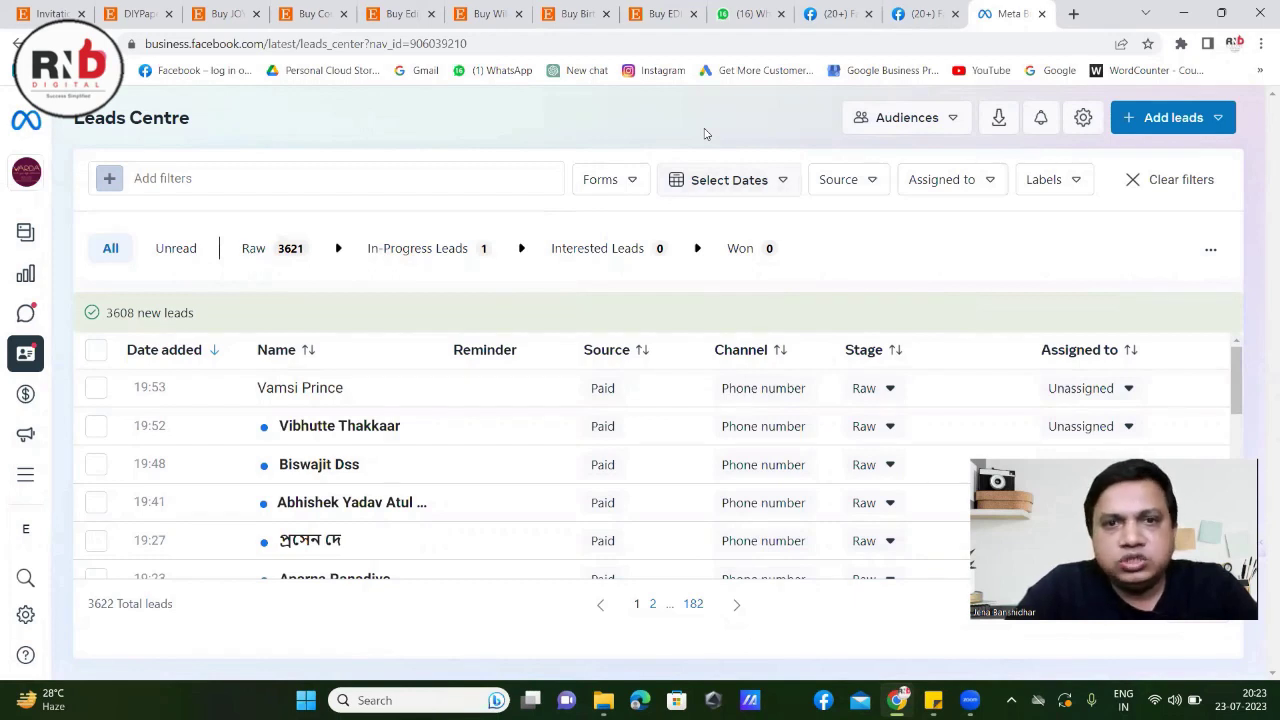
# Step: Bring up the Select Dates range options above the leads table
pyautogui.click(716, 187)
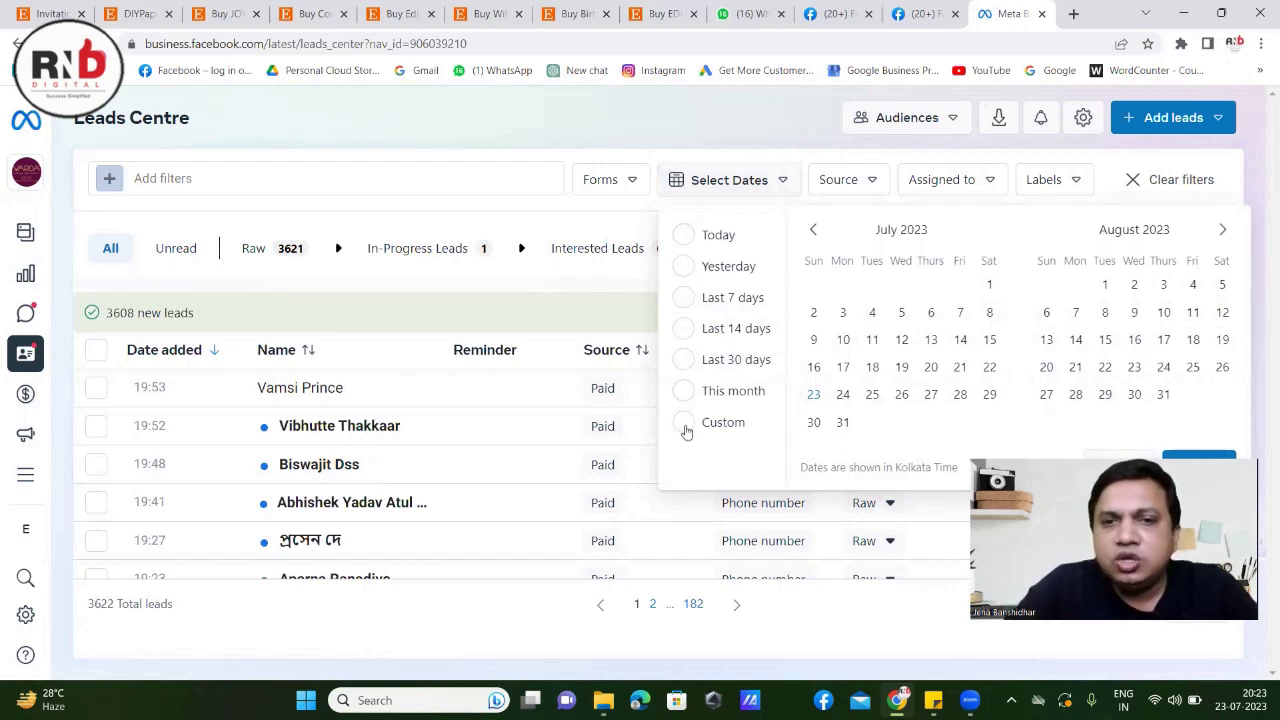
# Step: Apply a custom date range of 1 Jun 2023 to 30 Jun 2023 to the leads
pyautogui.click(684, 423)
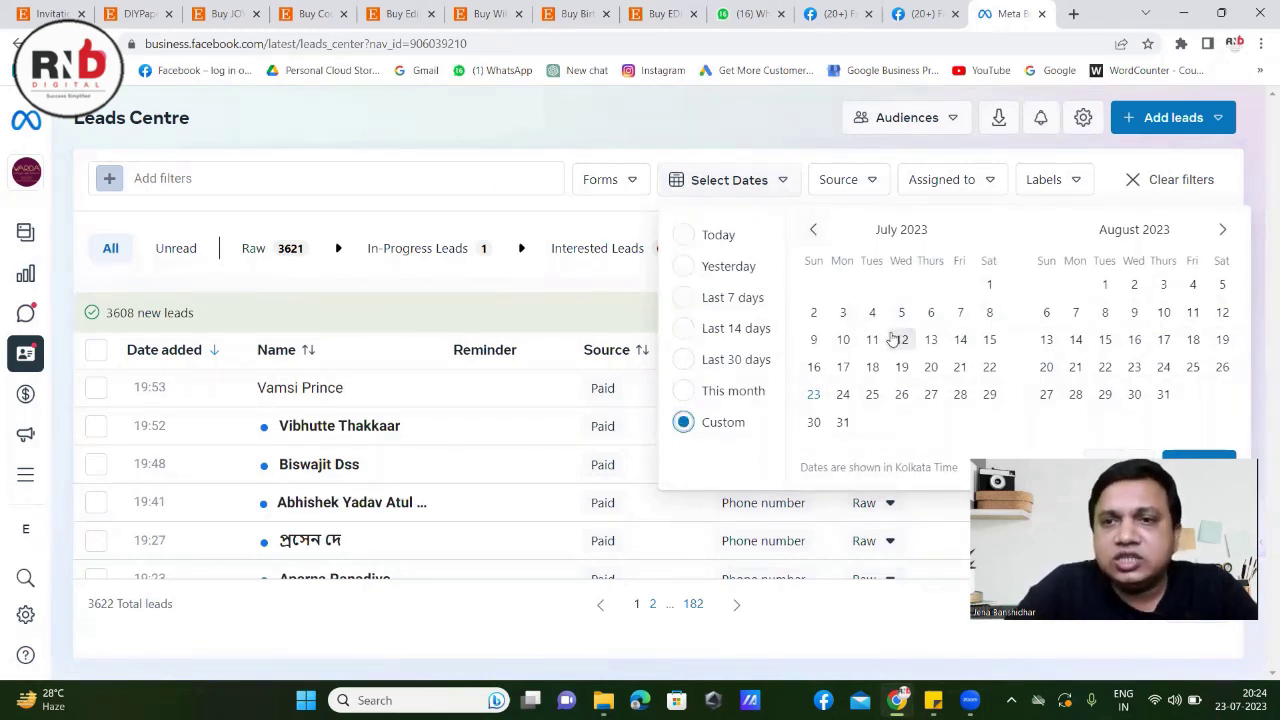
pyautogui.click(814, 232)
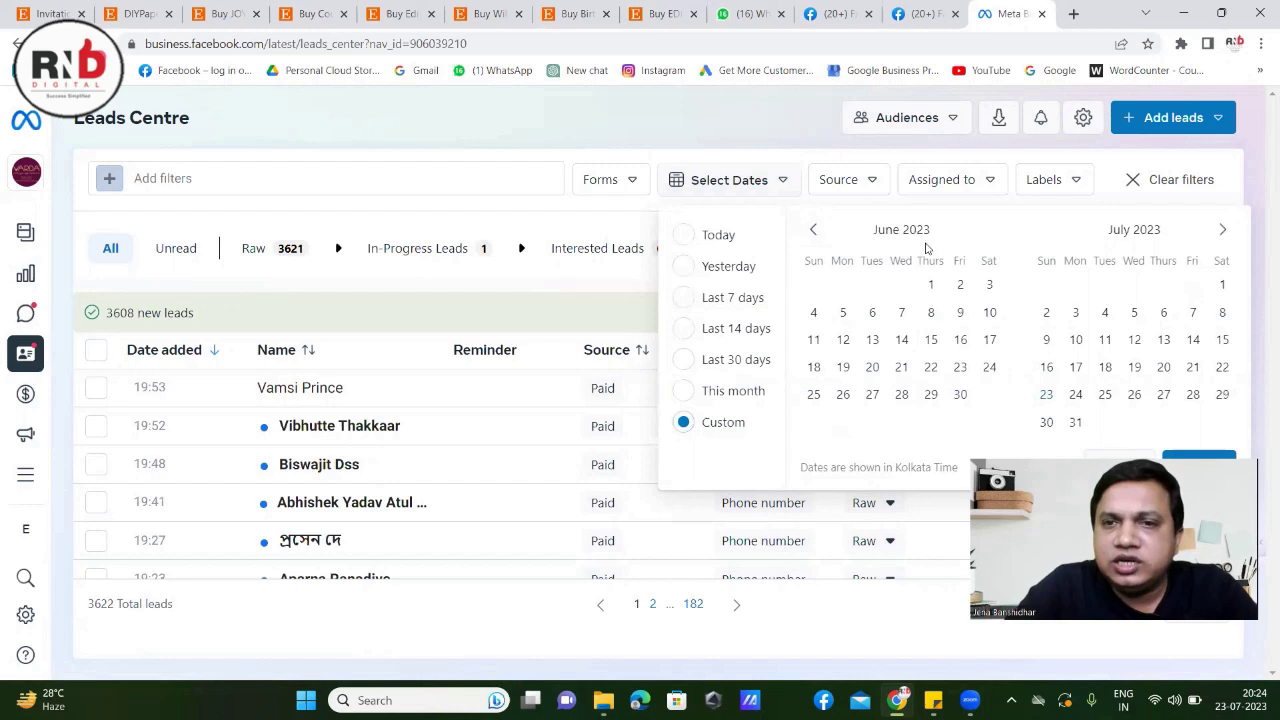
pyautogui.click(931, 286)
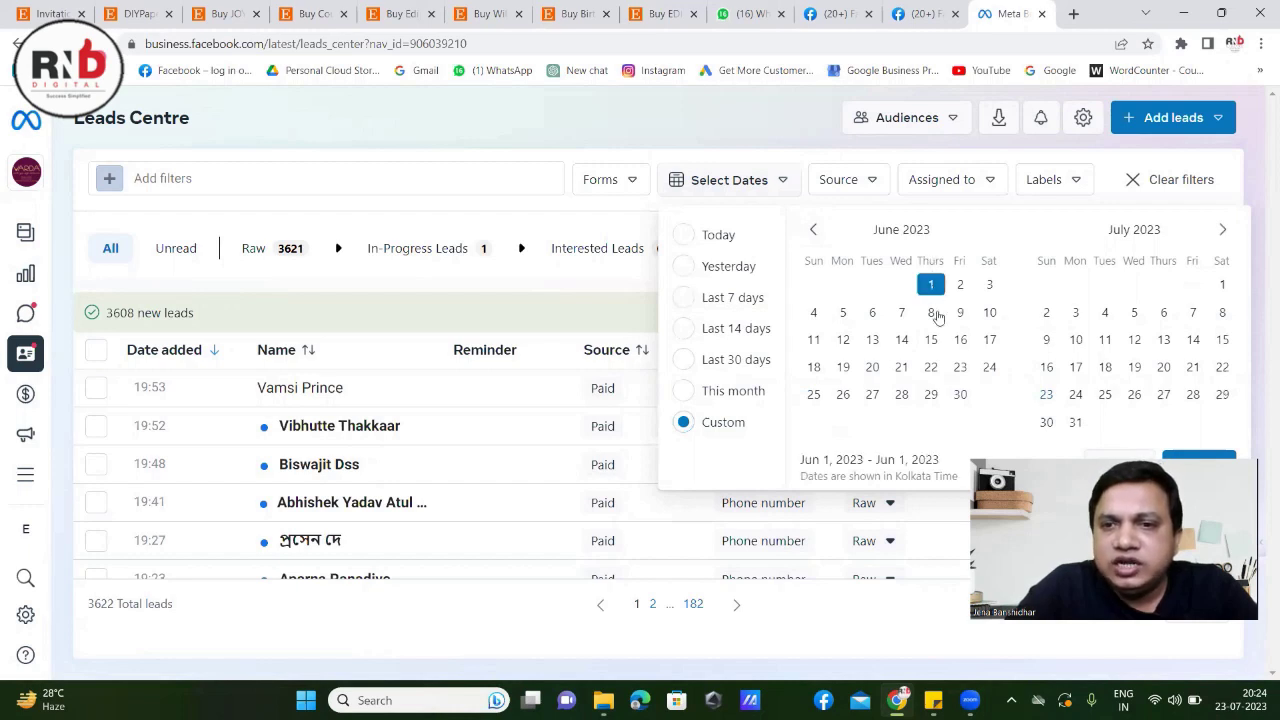
pyautogui.click(959, 395)
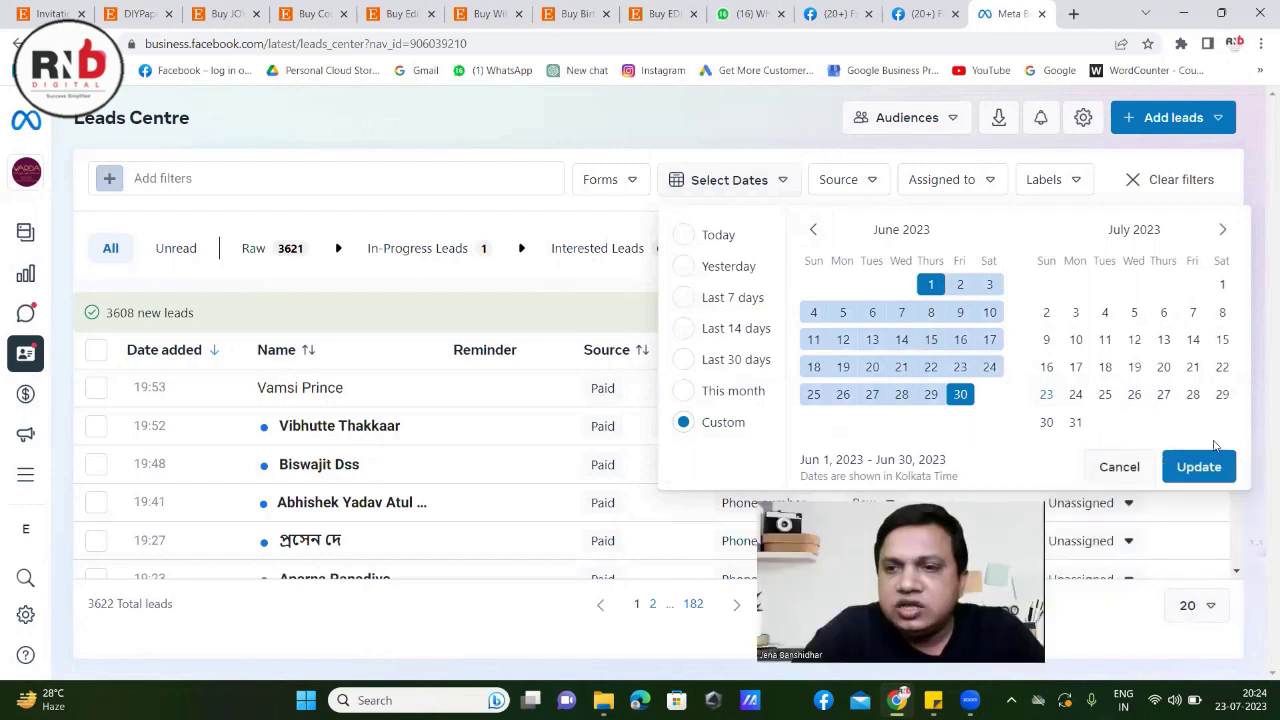
pyautogui.click(1197, 466)
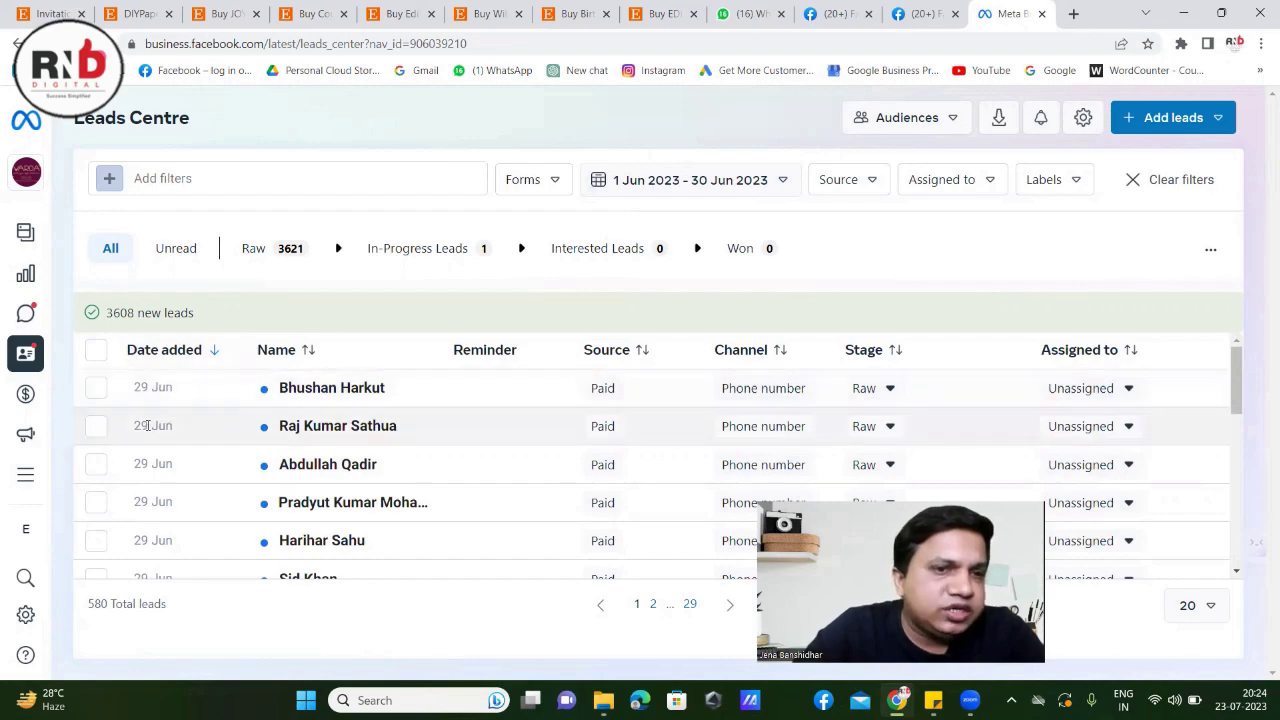
pyautogui.scroll(-3, 153, 457)
pyautogui.scroll(1, 153, 457)
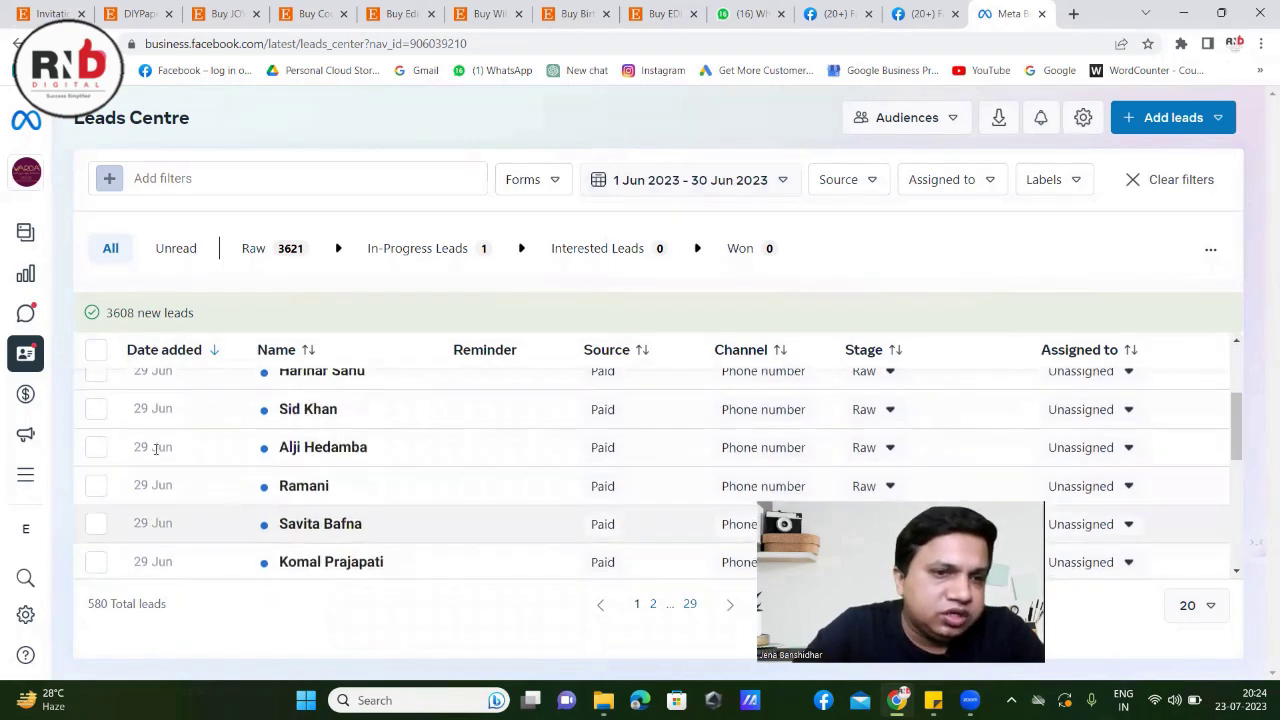
pyautogui.scroll(-4, 157, 451)
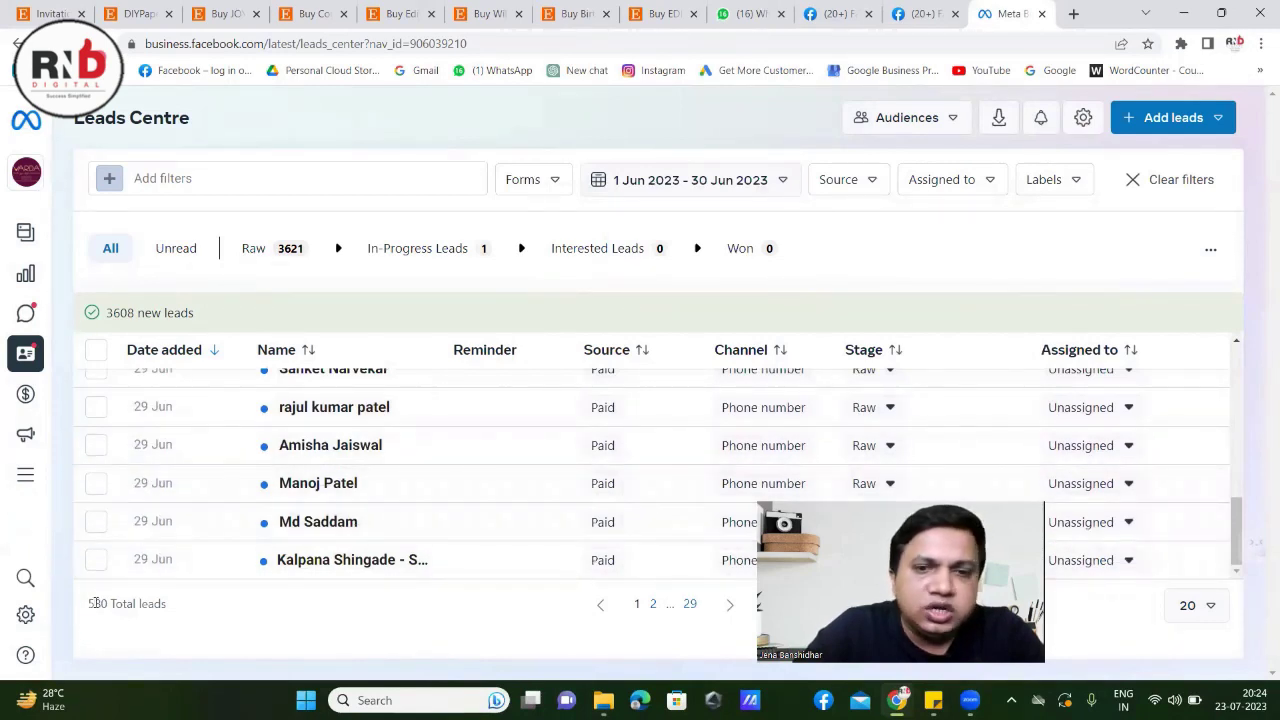
pyautogui.moveTo(89, 603); pyautogui.dragTo(170, 606)
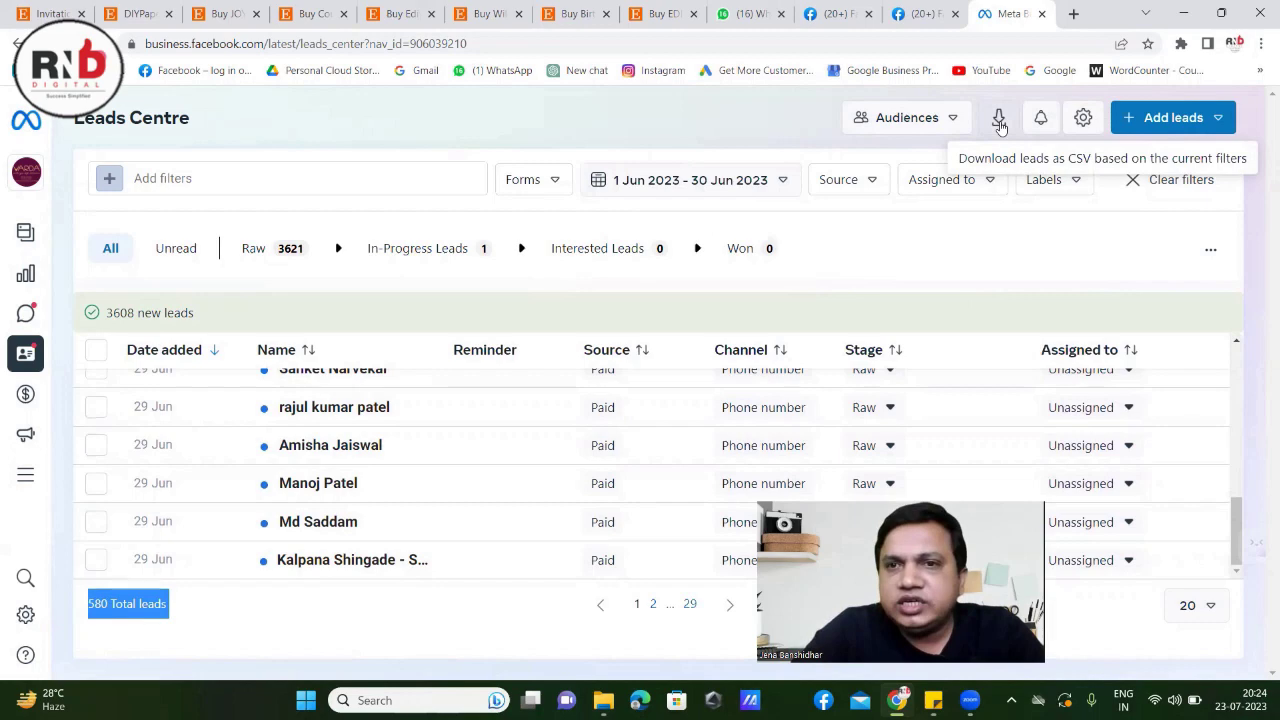
pyautogui.click(999, 122)
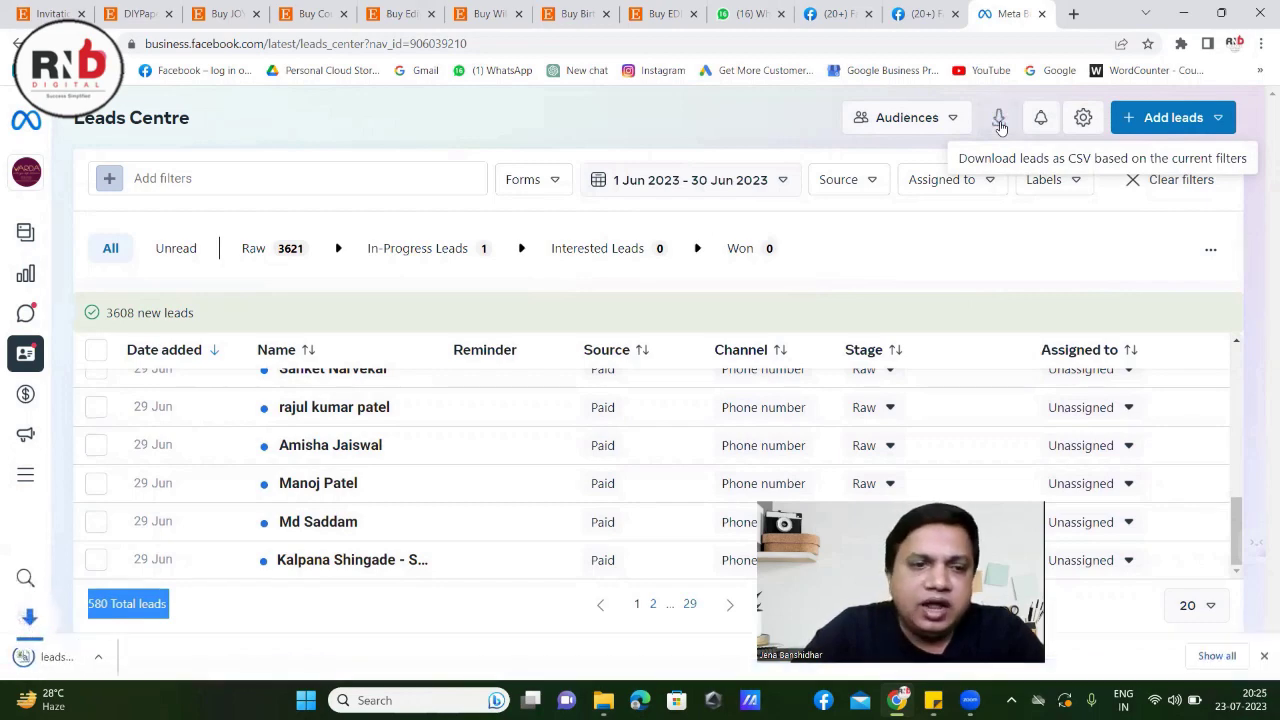
# Step: Open the downloaded June leads file leads (3).csv in Excel
pyautogui.click(60, 658)
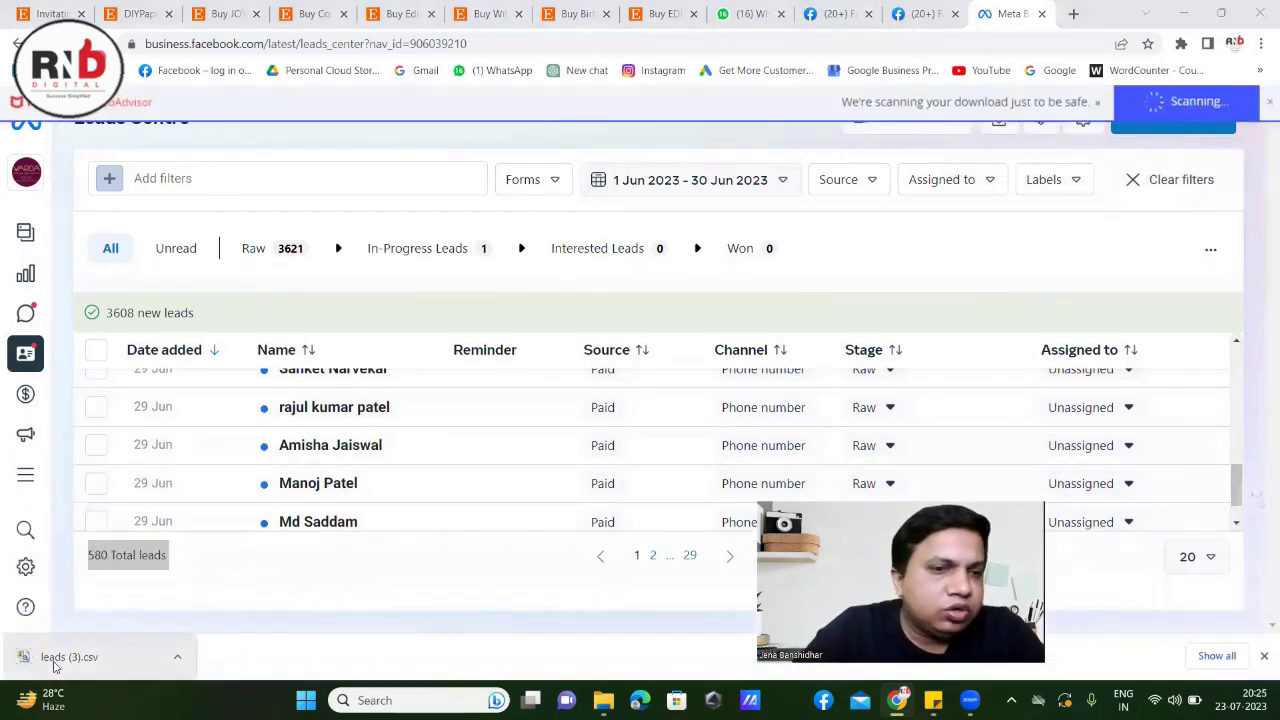
pyautogui.click(60, 658)
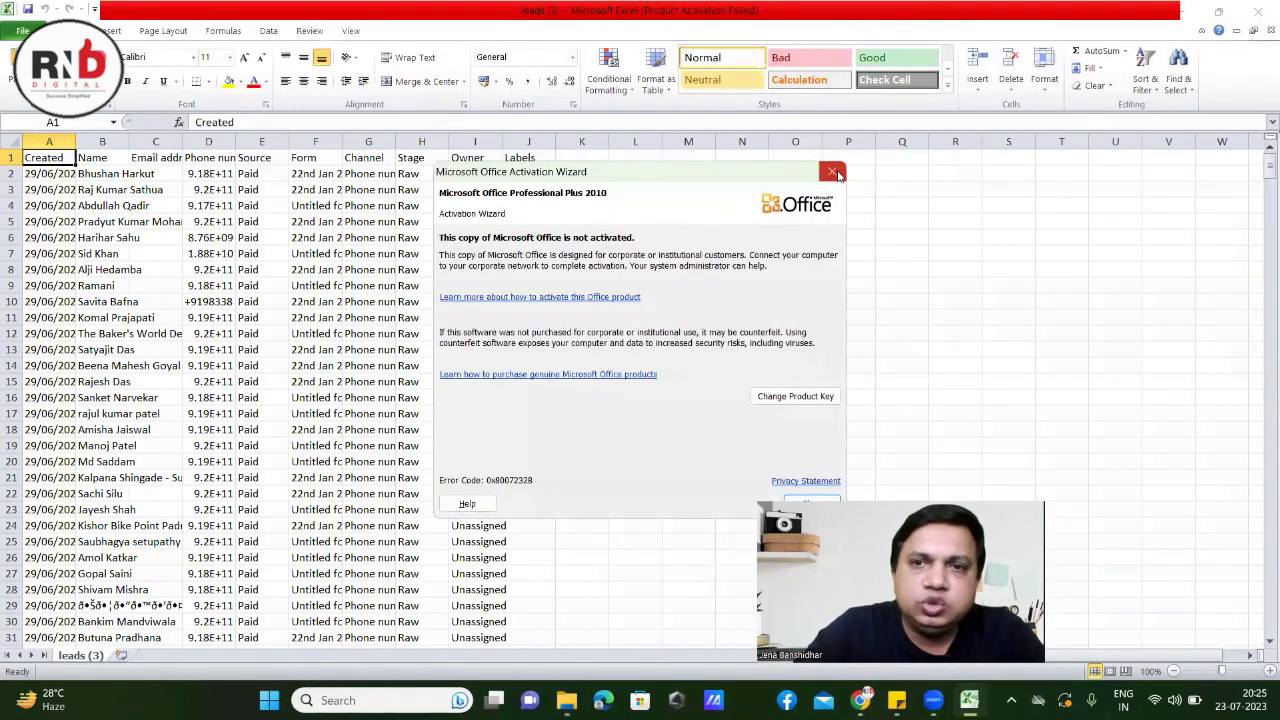
# Step: Dismiss the Office activation notice, review the exported leads, and return to the VARDA Facebook page in Chrome
pyautogui.click(831, 172)
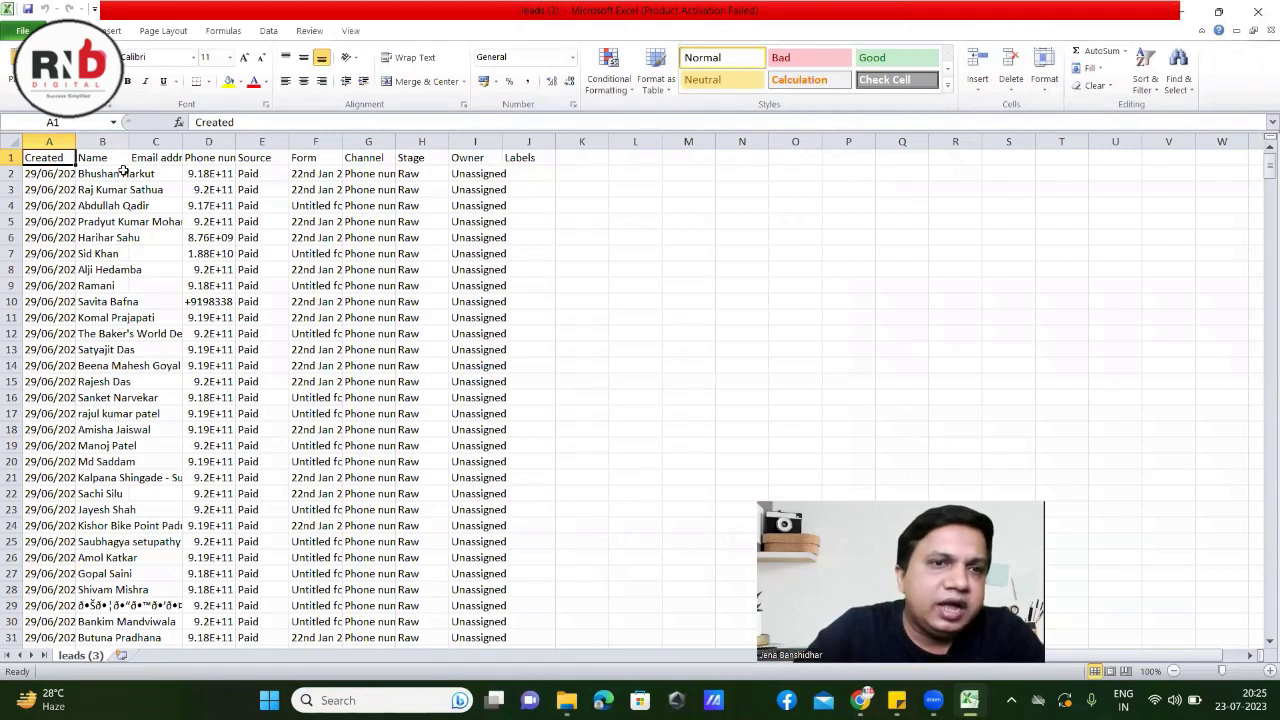
pyautogui.scroll(-7, 248, 320)
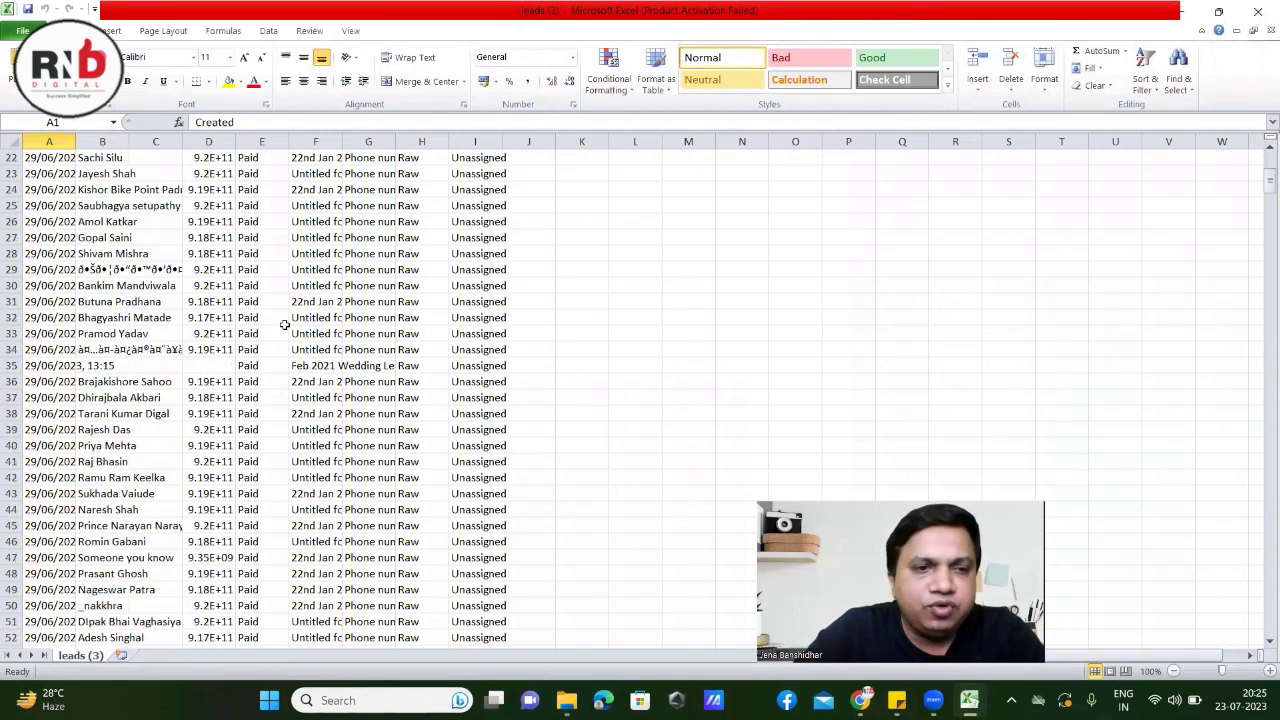
pyautogui.scroll(-4, 248, 320)
pyautogui.moveTo(1264, 195); pyautogui.dragTo(1262, 615)
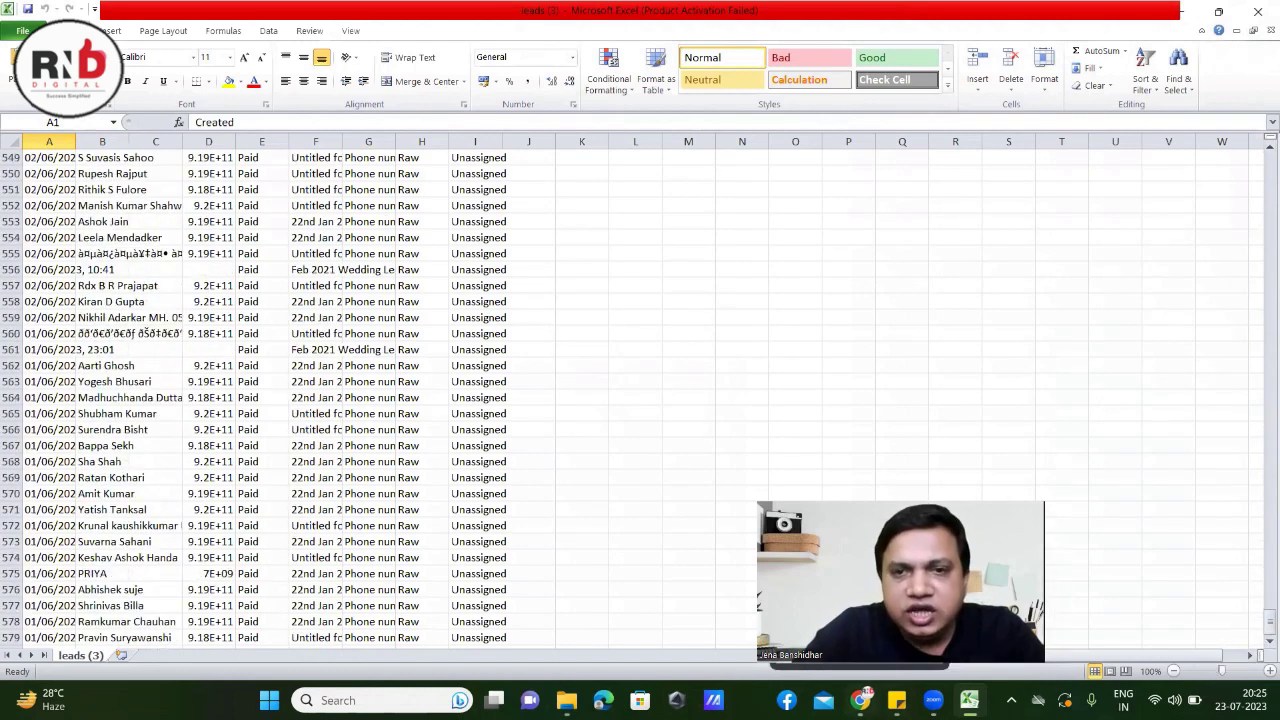
pyautogui.hotkey('alt', 'Tab')
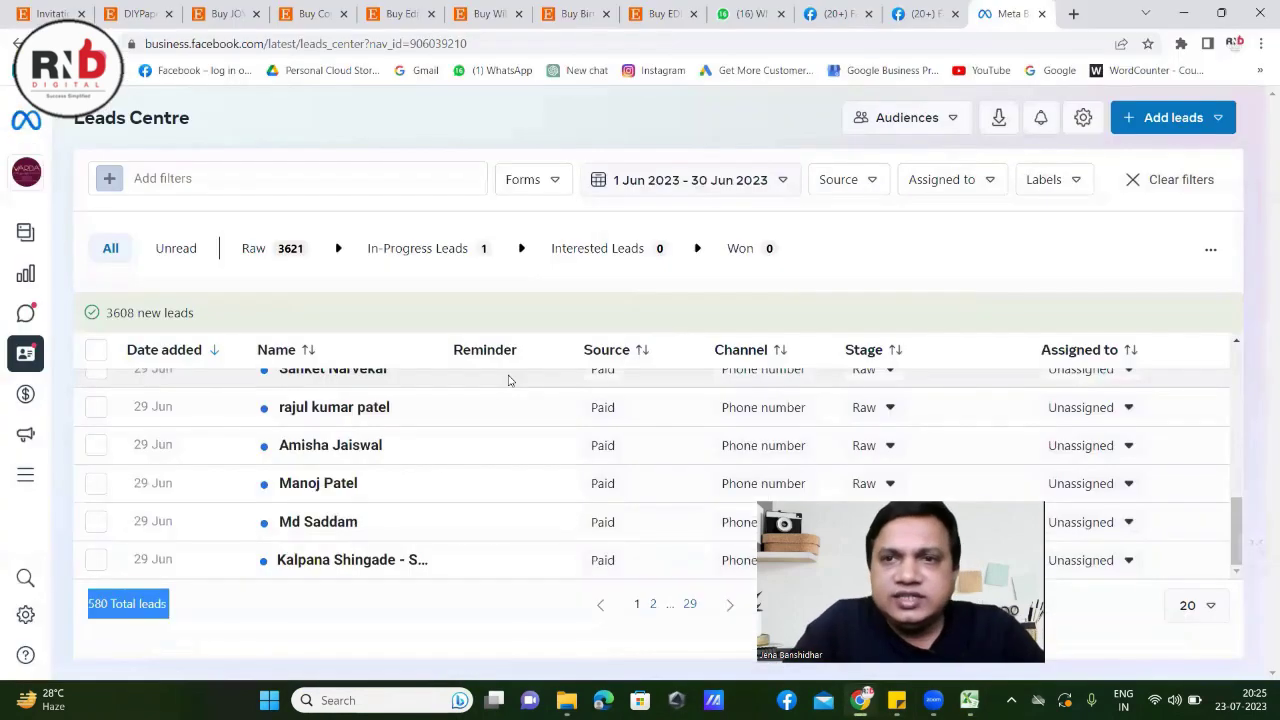
pyautogui.click(918, 12)
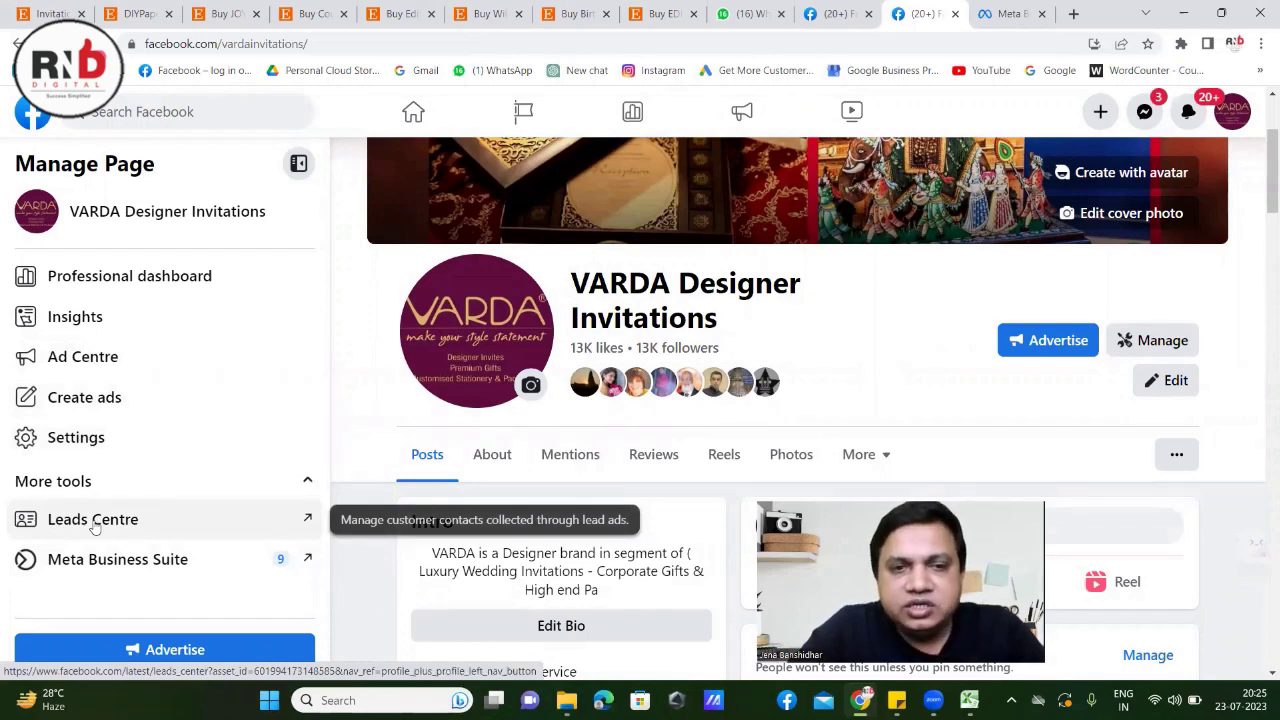
pyautogui.click(1015, 14)
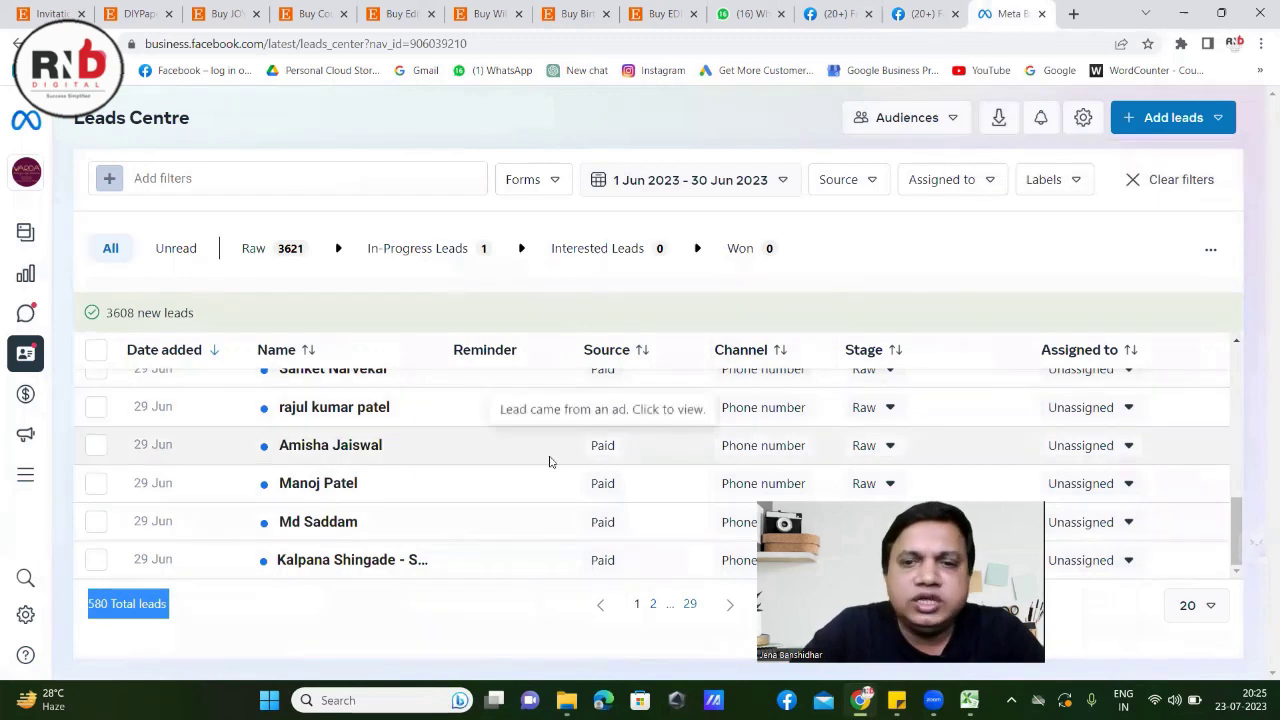
pyautogui.scroll(3, 256, 537)
pyautogui.scroll(2, 256, 537)
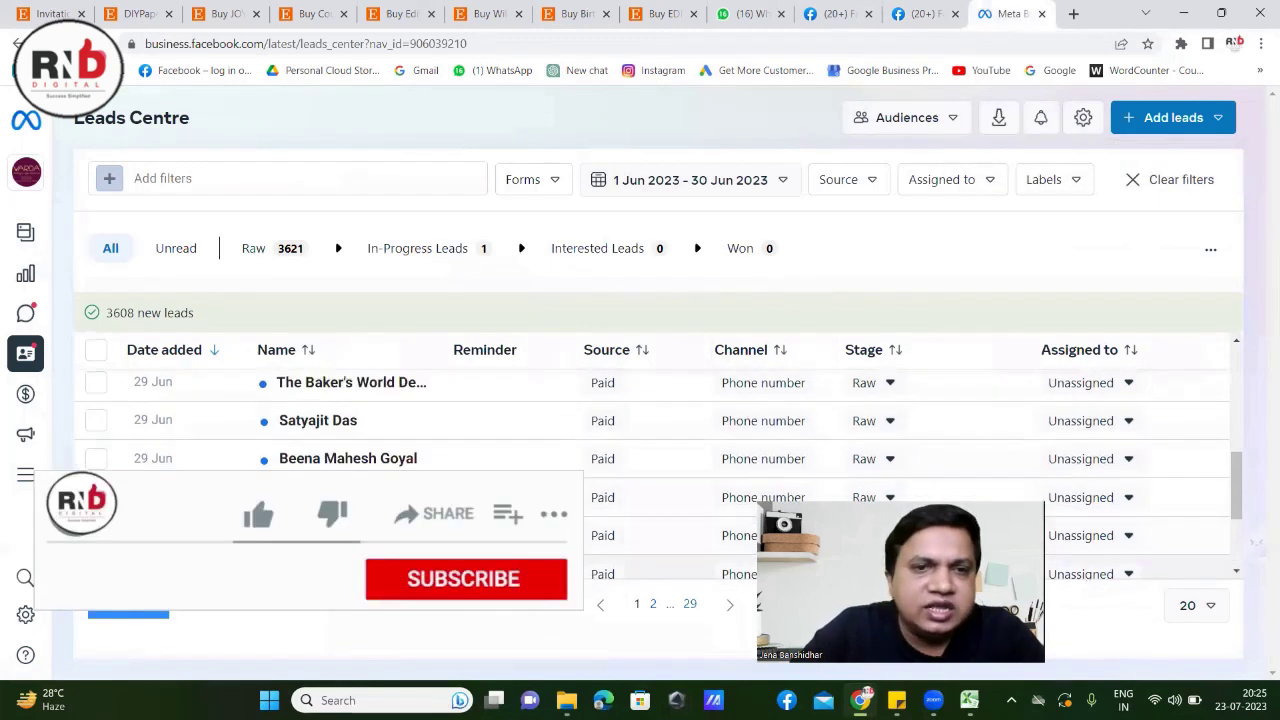
pyautogui.scroll(2, 256, 537)
pyautogui.scroll(2, 256, 537)
pyautogui.scroll(2, 229, 460)
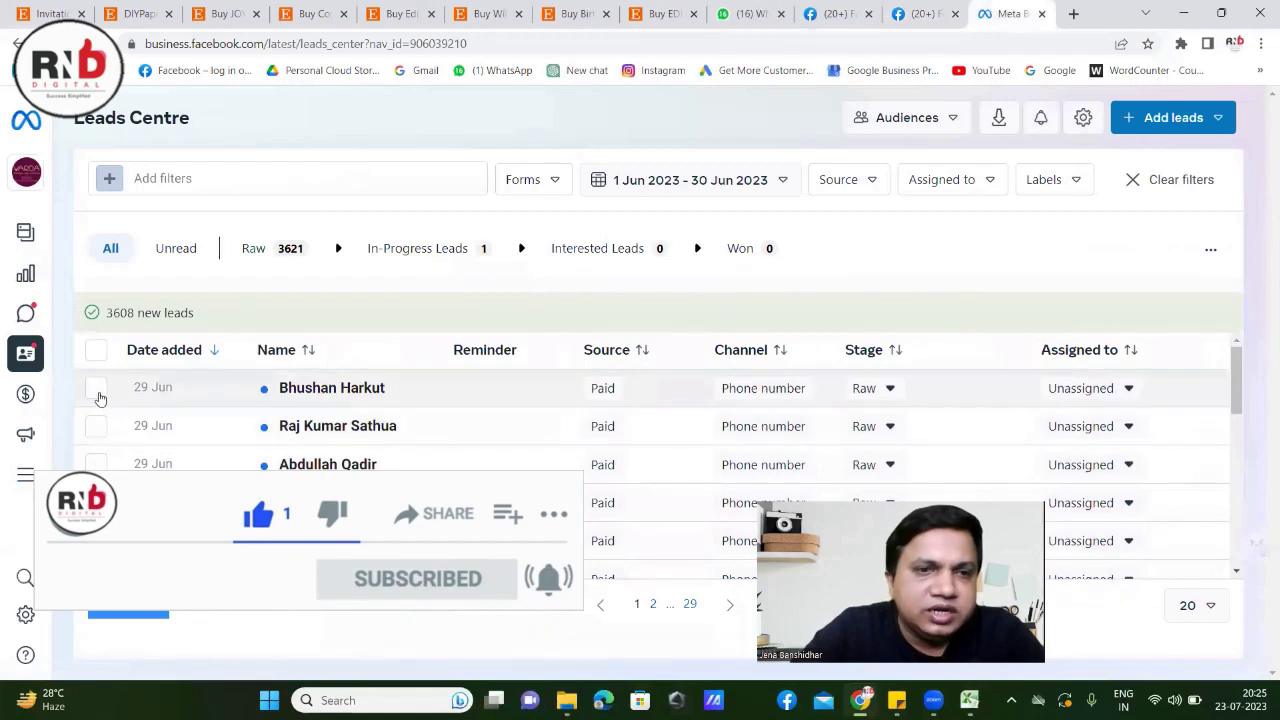
# Step: Open the top June 29 lead's details panel and view its form answers
pyautogui.click(97, 394)
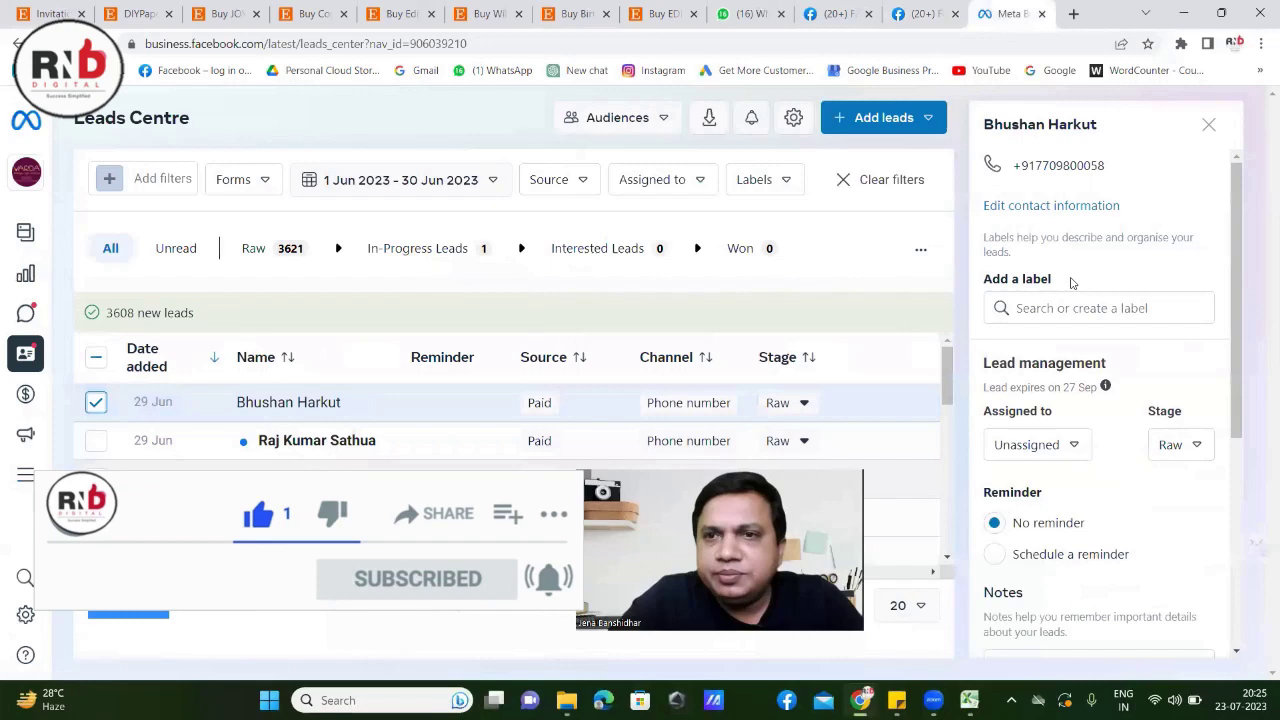
pyautogui.scroll(-1, 1080, 260)
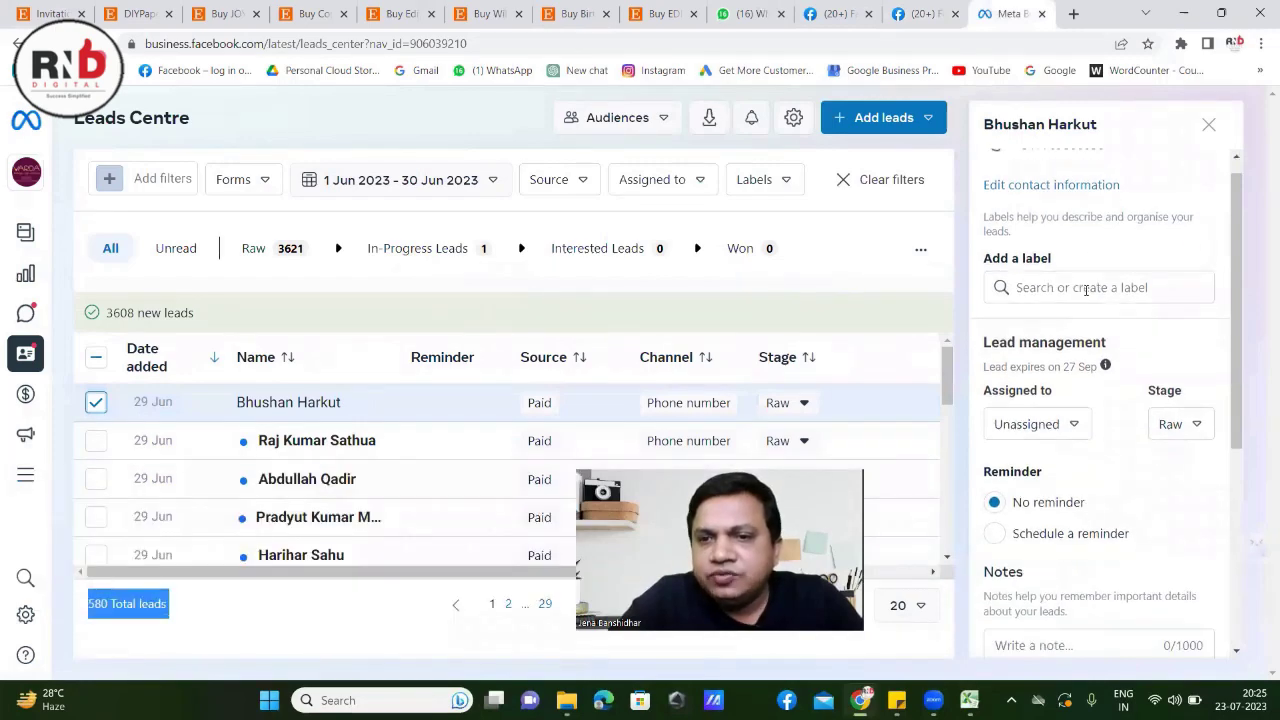
pyautogui.scroll(-2, 1086, 286)
pyautogui.scroll(-1, 1090, 295)
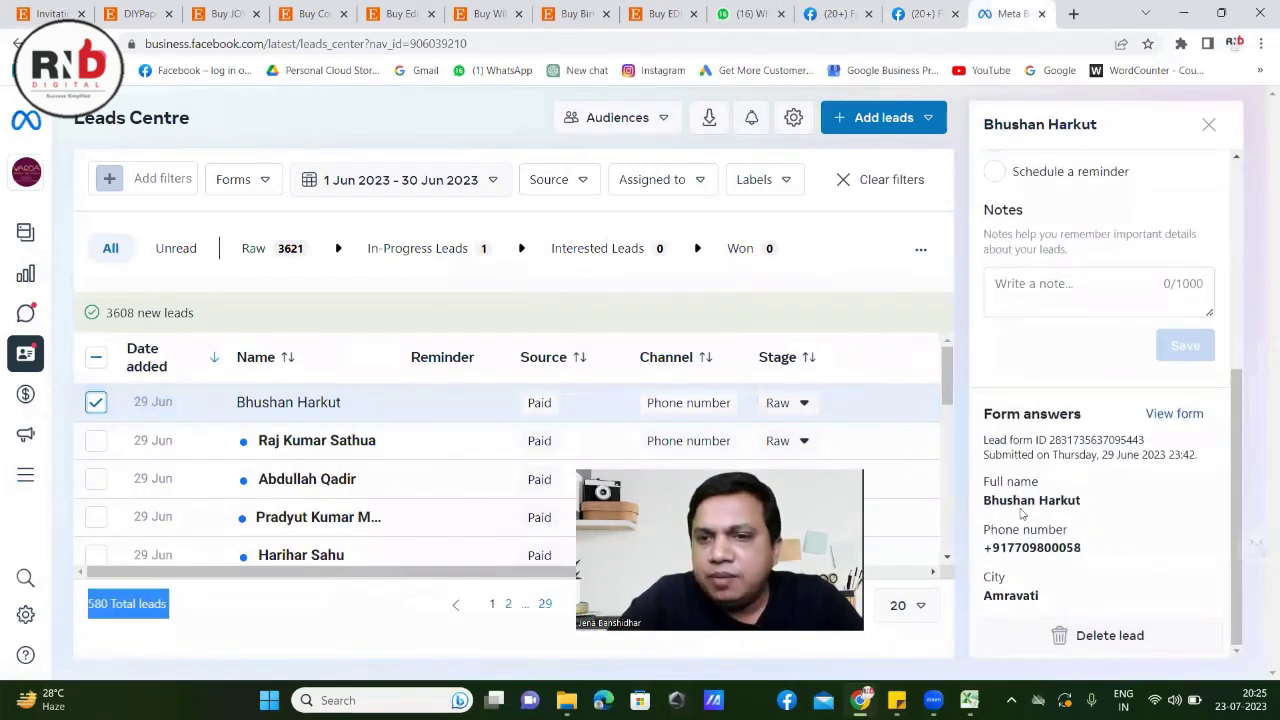